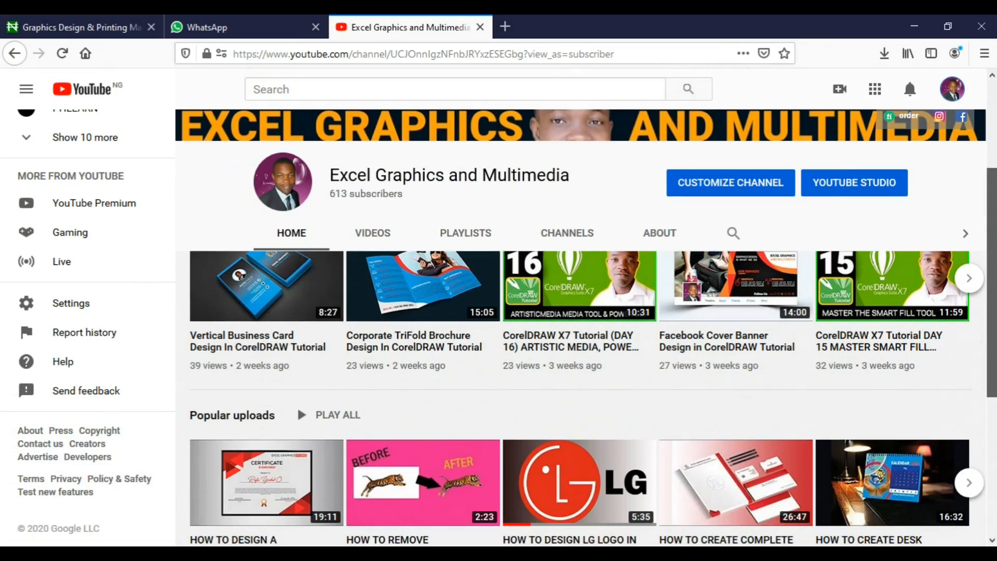
scroll(587, 343, down, 2)
drag(992, 341, 991, 223)
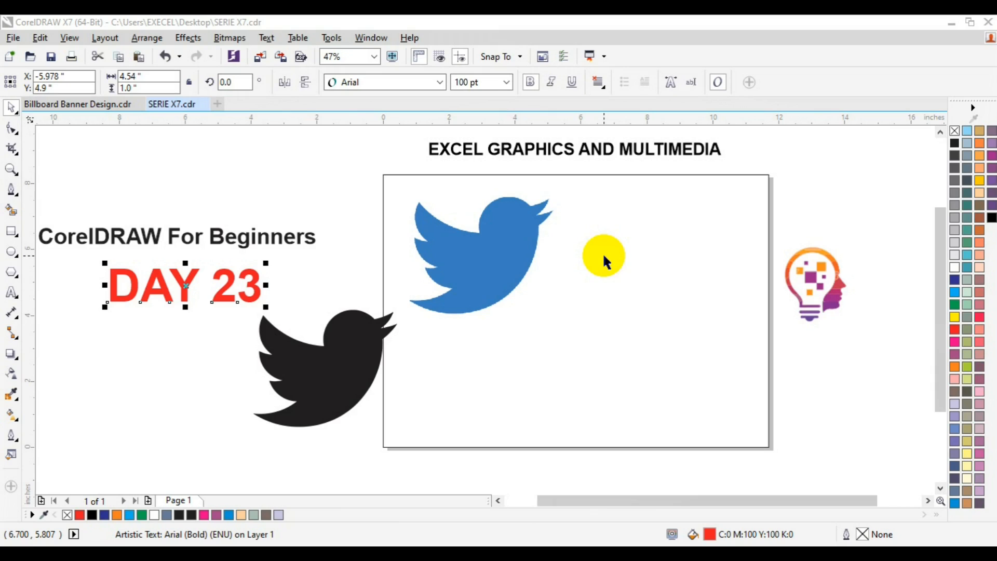
- Delete the blue bird, the black bird and the light-bulb head logo from the drawing
click(467, 278)
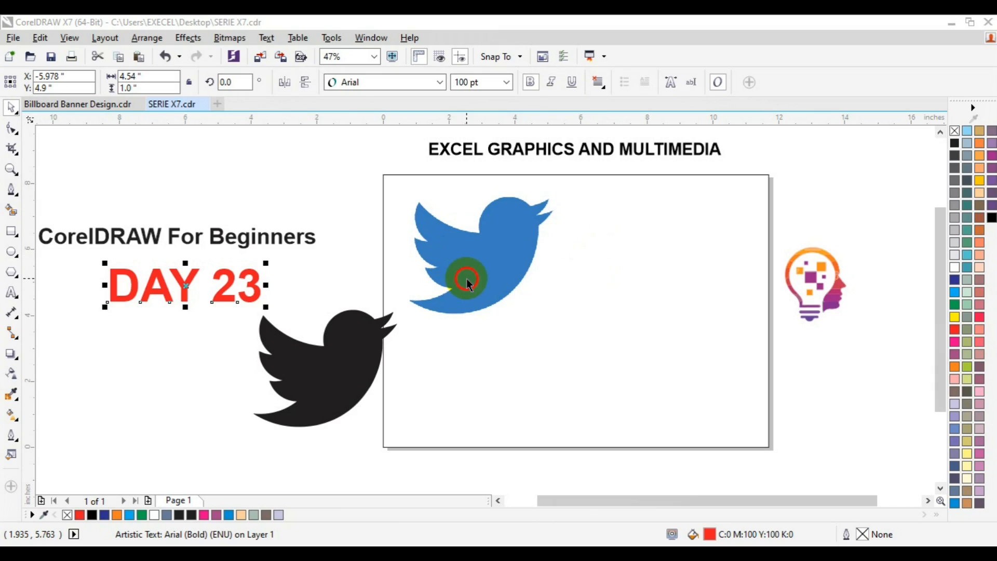
key(Delete)
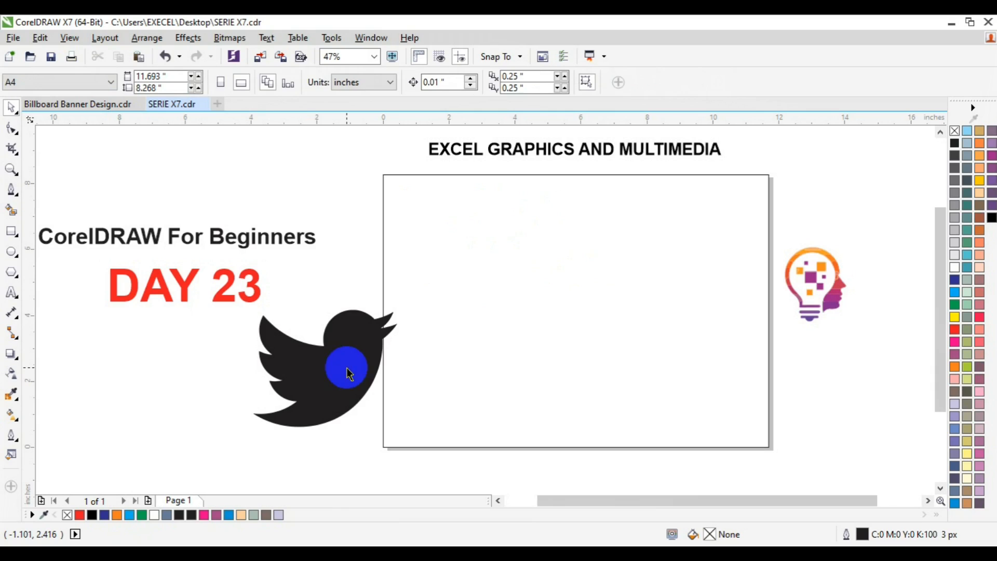
click(347, 373)
key(Delete)
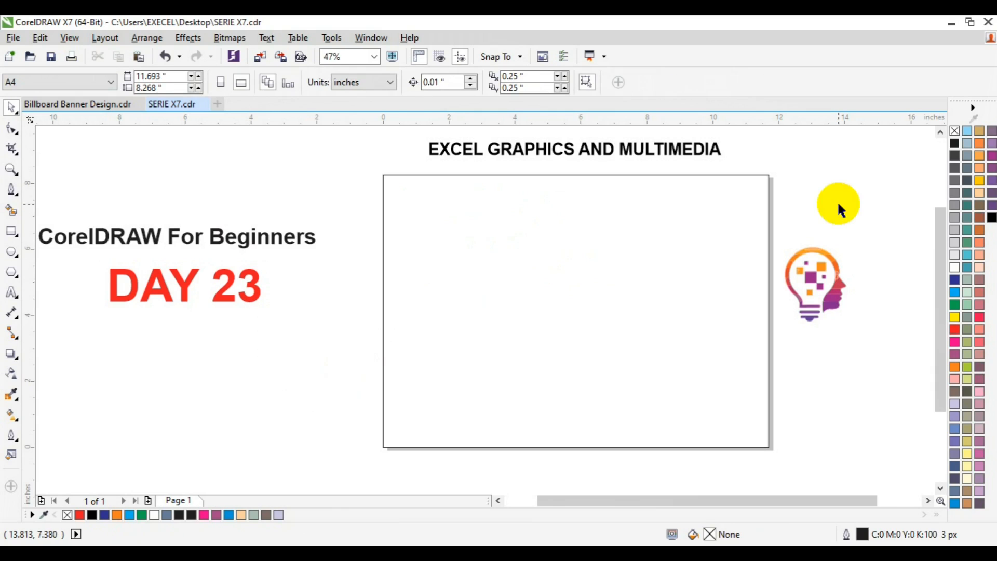
click(823, 277)
drag(875, 222, 767, 338)
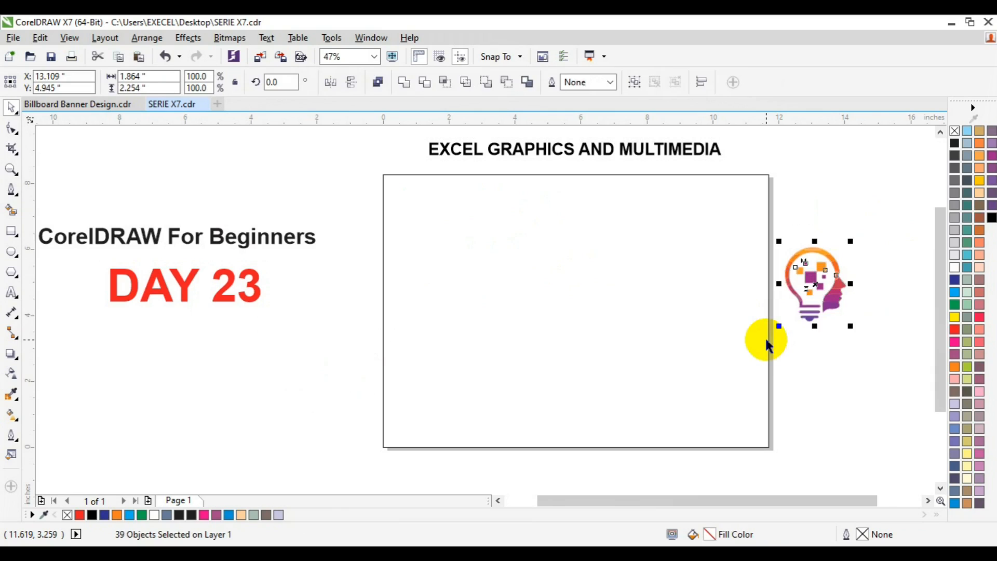
key(Delete)
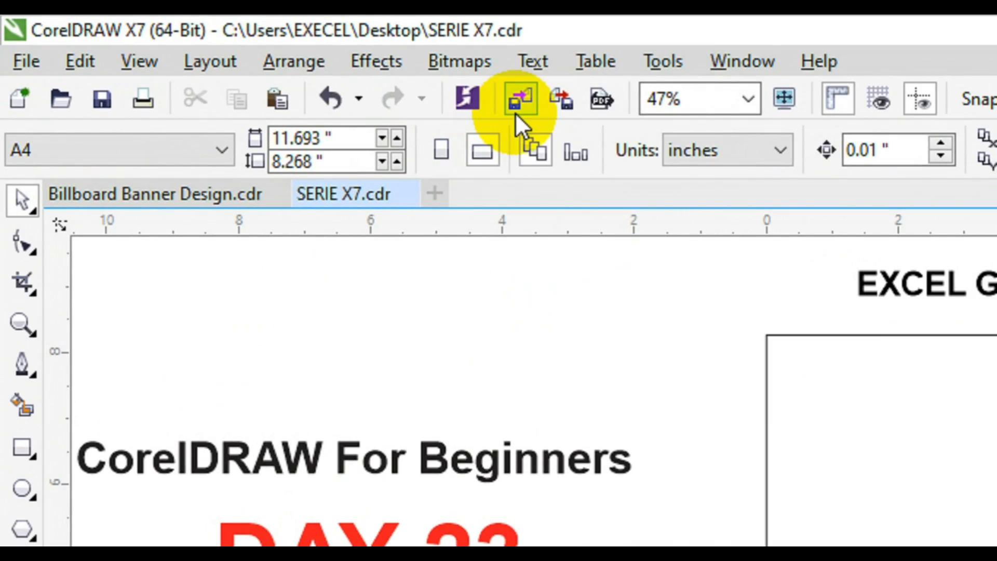
- Import the image 1034 from the freepik stockpoto folder on the Desktop and place it on the page about 7.2 in wide
click(516, 112)
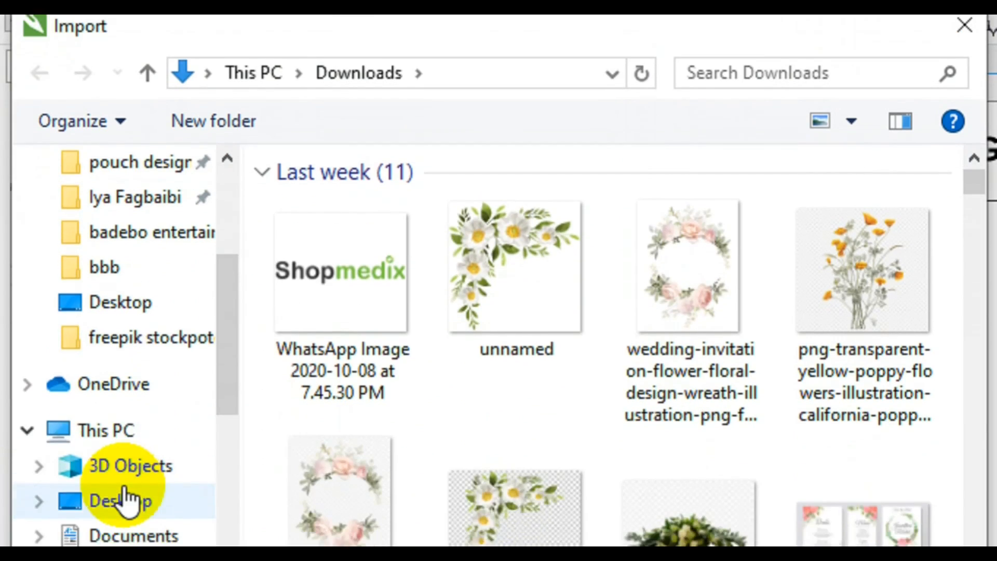
click(125, 472)
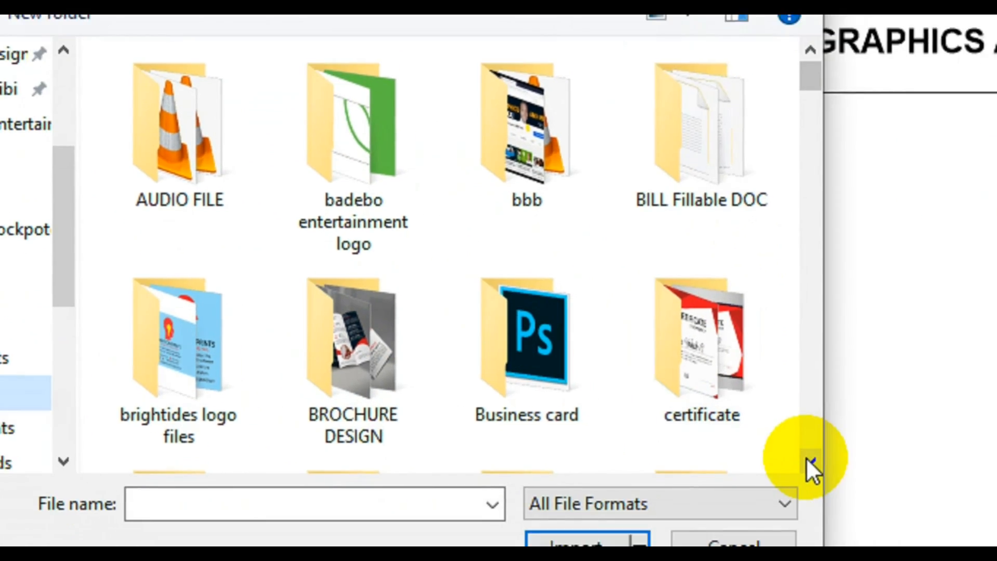
click(810, 461)
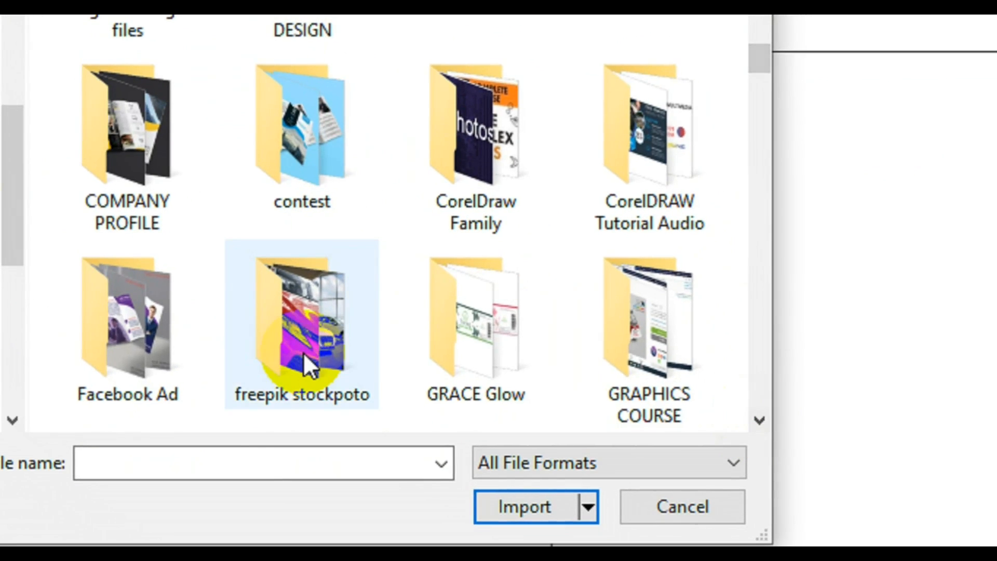
double_click(303, 352)
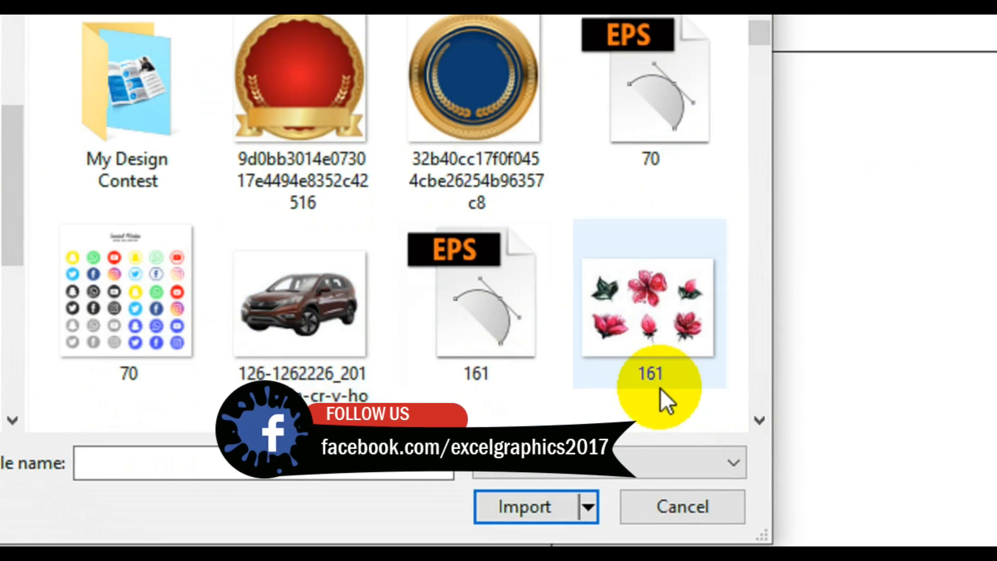
click(759, 420)
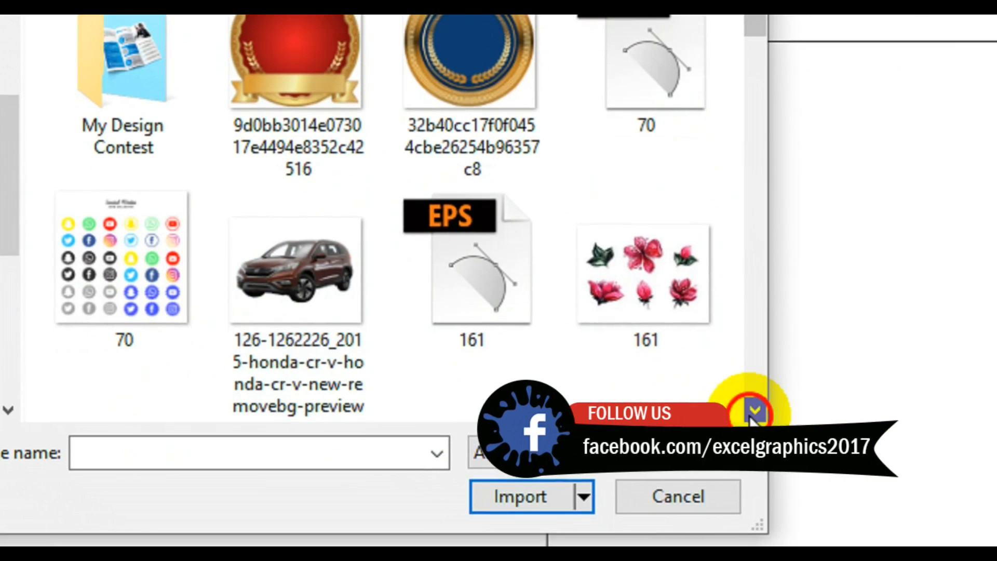
click(749, 415)
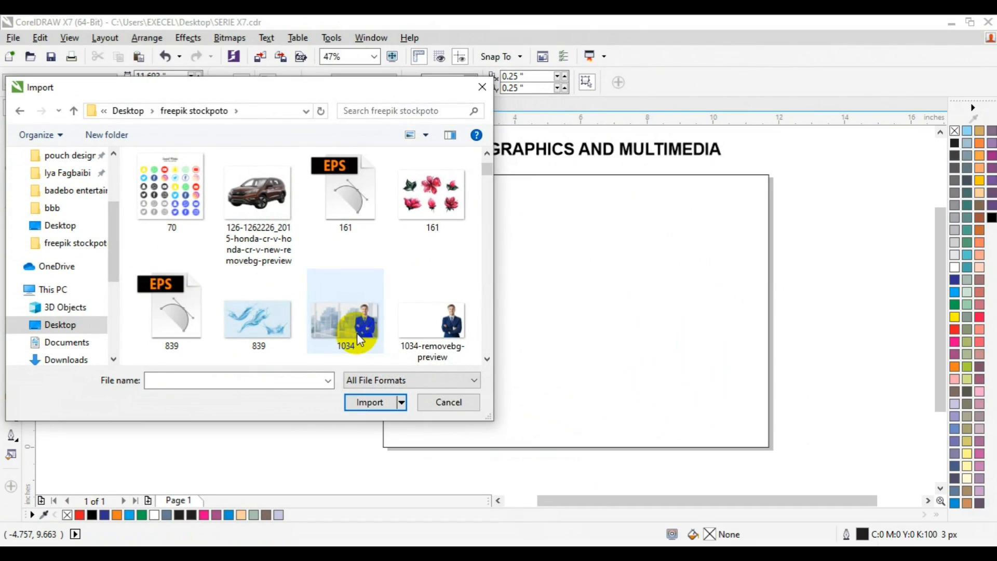
click(359, 338)
click(369, 404)
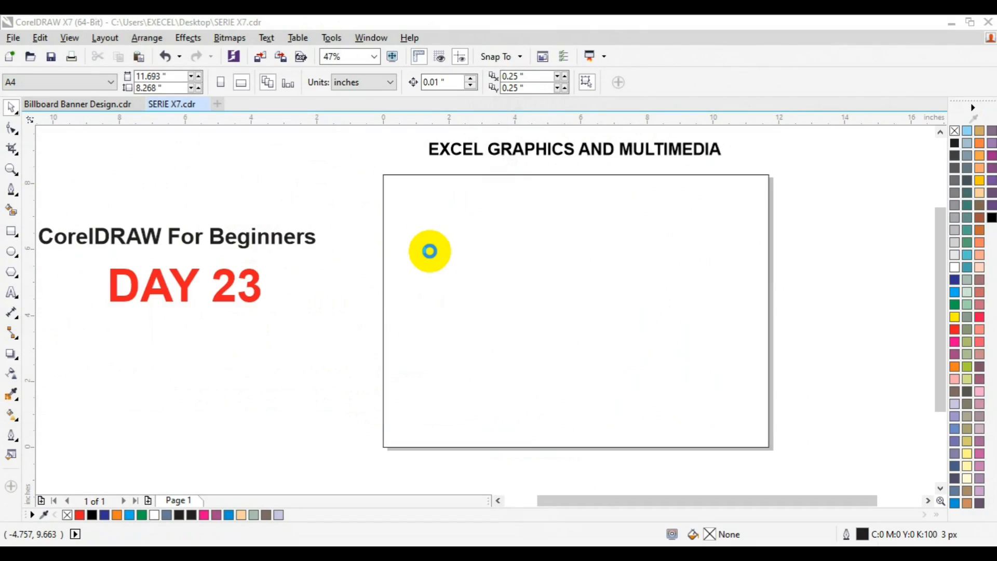
mouse_move(427, 236)
mouse_down()
mouse_move(512, 334)
mouse_move(627, 425)
mouse_up()
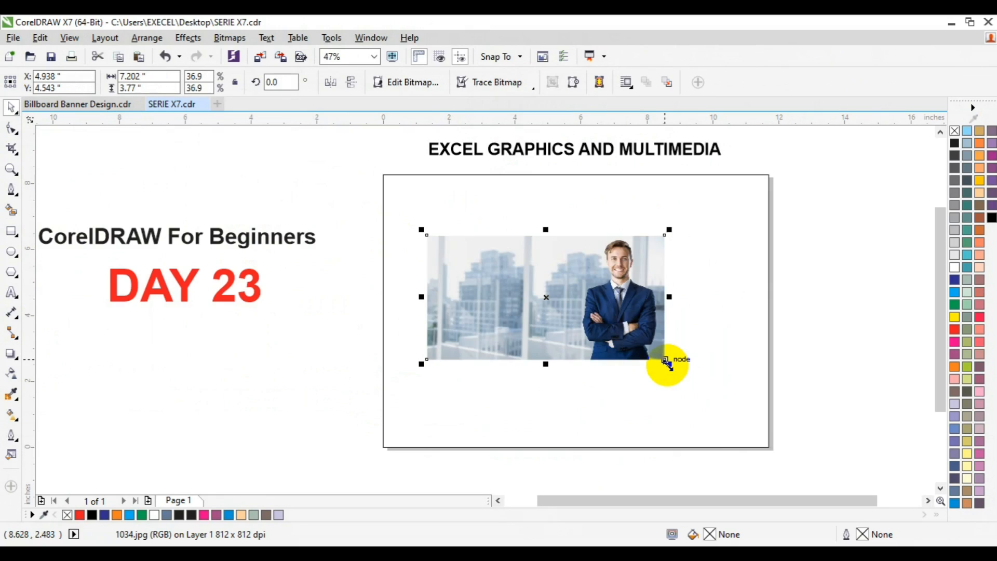
- Enlarge the imported photo to about 9.99 by 5.23 in and centre it on the page
drag(668, 365, 714, 414)
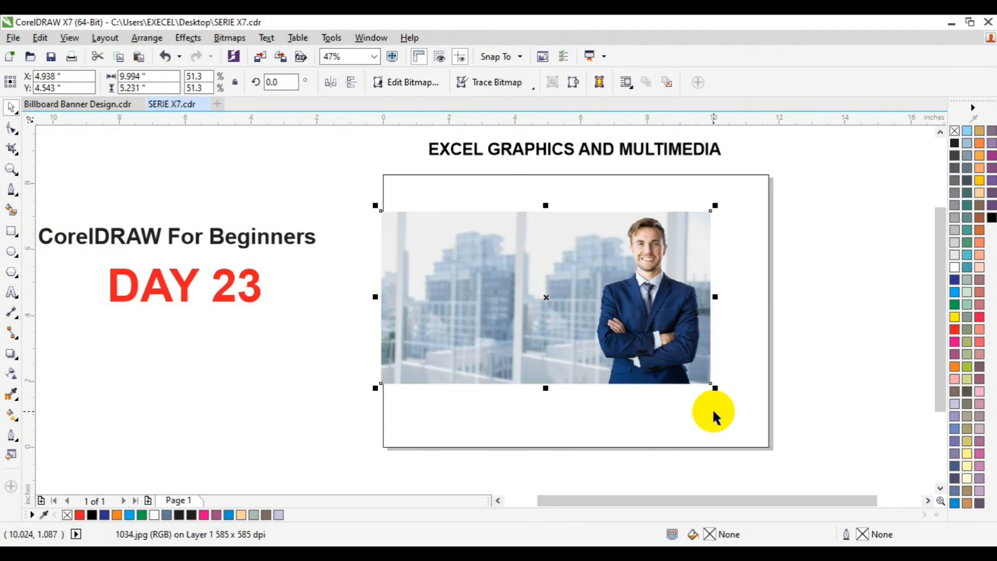
key(p)
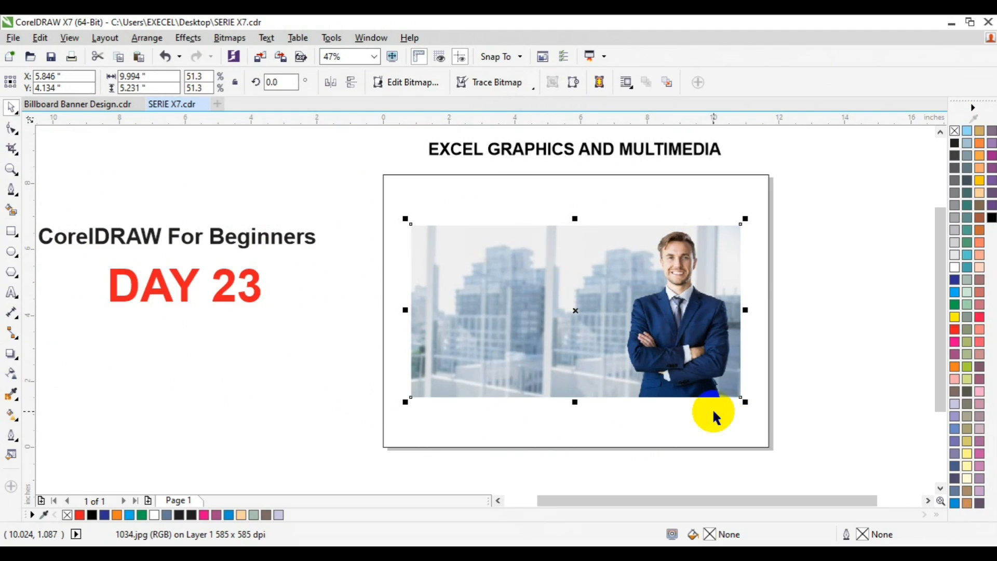
click(825, 388)
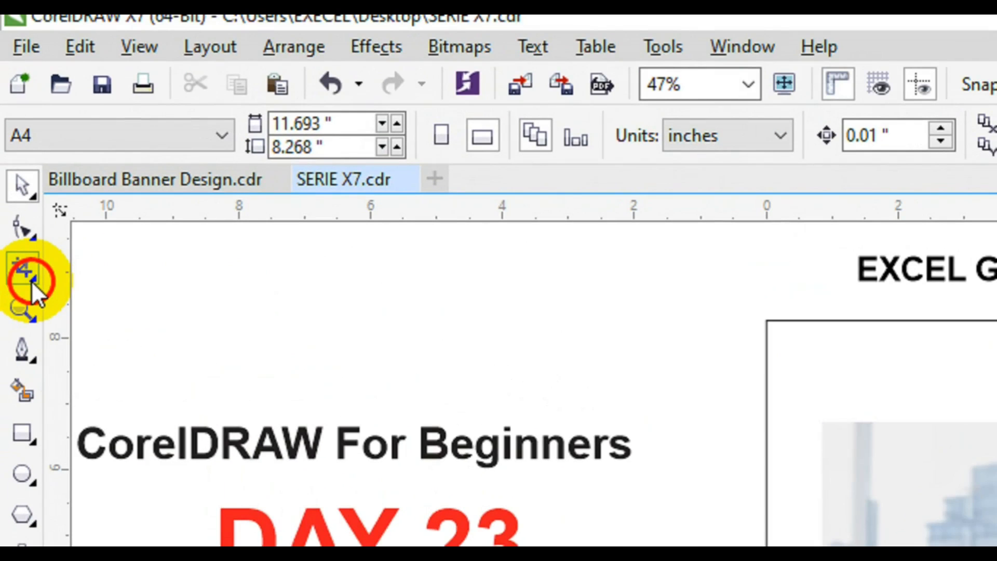
- Crop the photo with the Crop tool to the man's head and shoulders, about 2.35 by 2.72 in
click(32, 280)
click(120, 267)
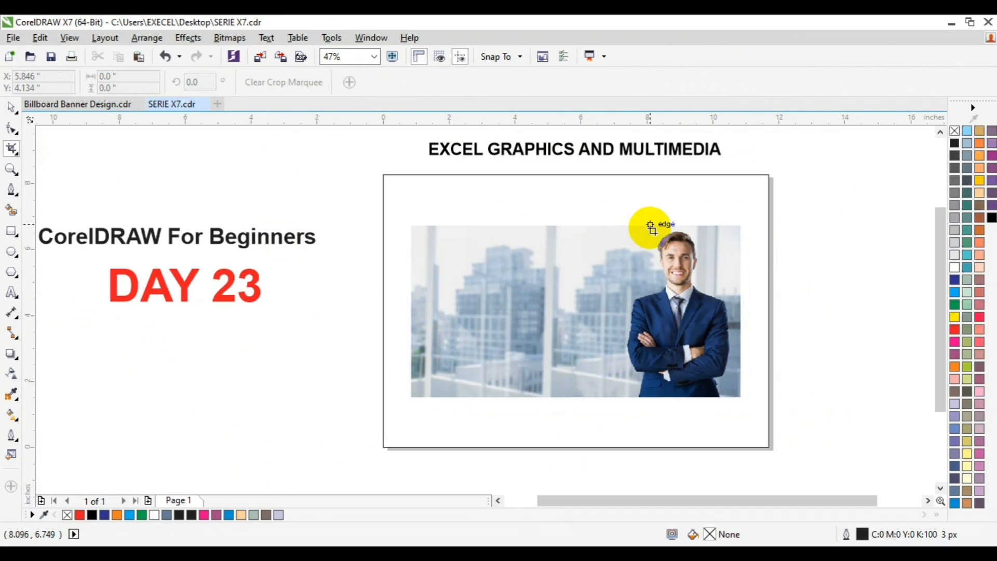
drag(648, 225, 715, 312)
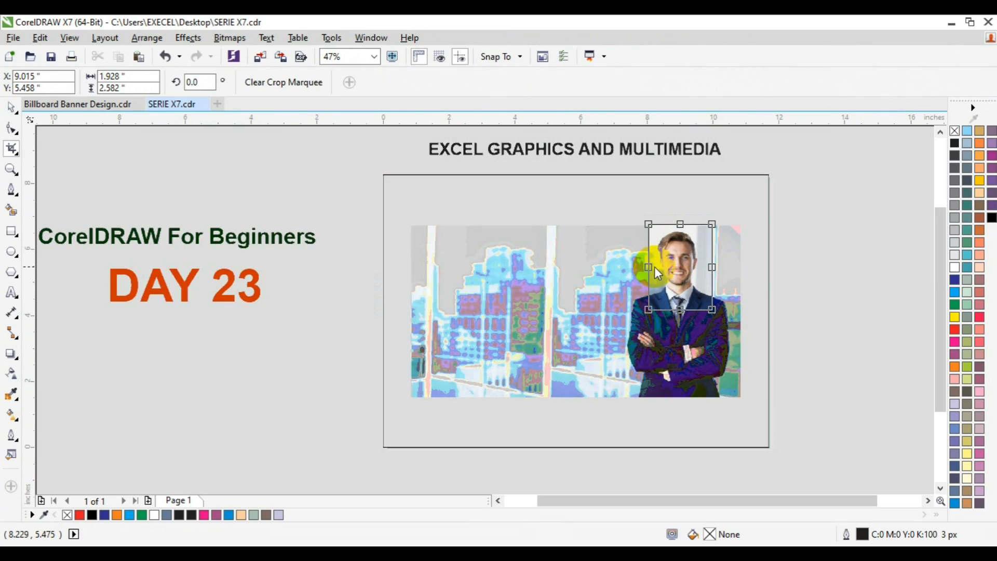
drag(650, 267, 645, 267)
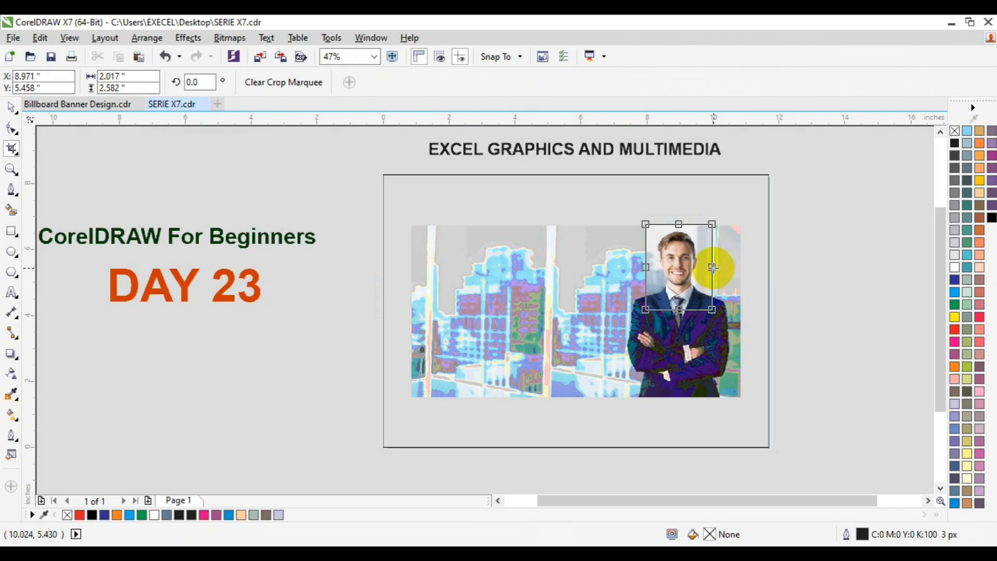
drag(714, 268, 717, 268)
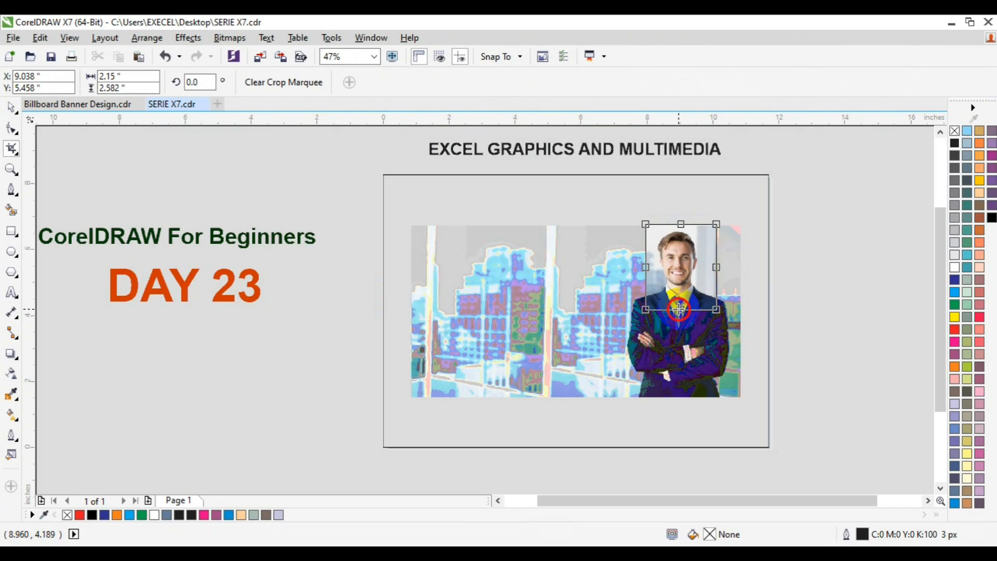
drag(680, 309, 680, 314)
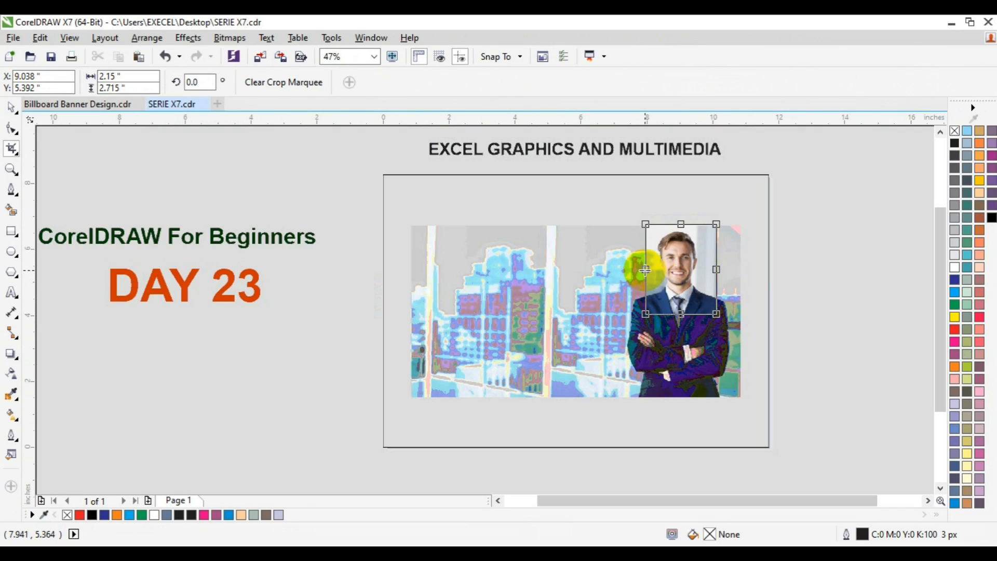
drag(646, 270, 641, 270)
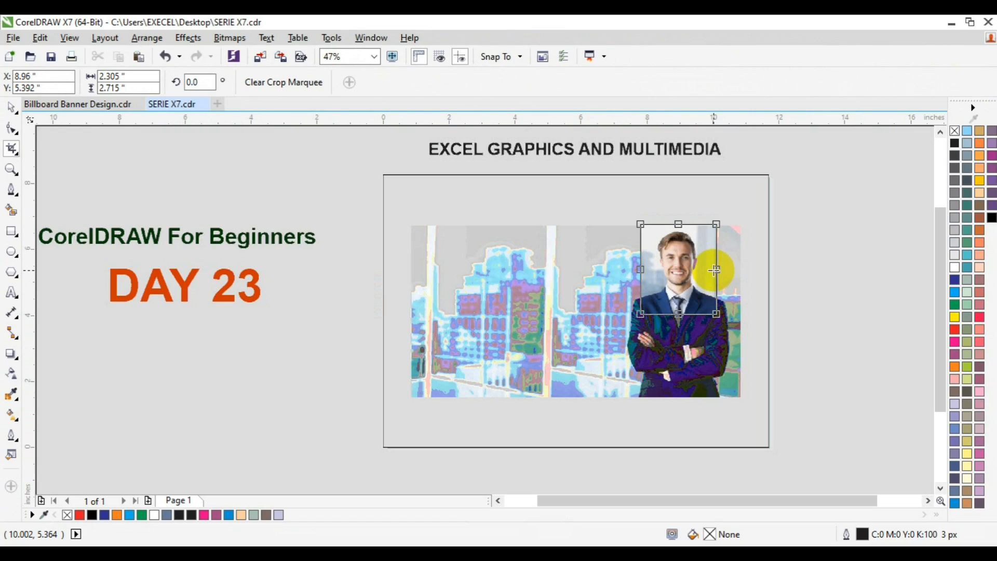
drag(714, 270, 719, 269)
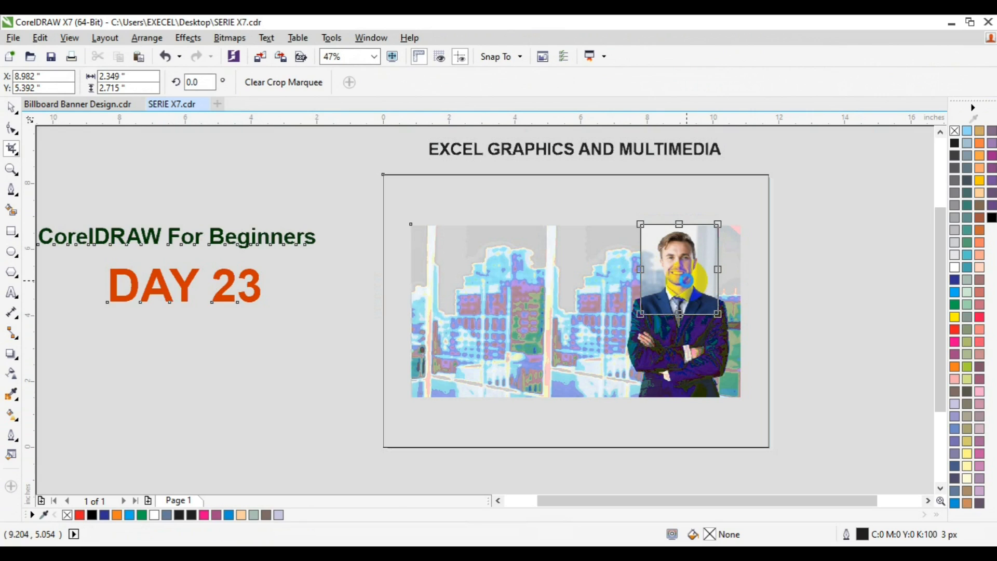
double_click(686, 280)
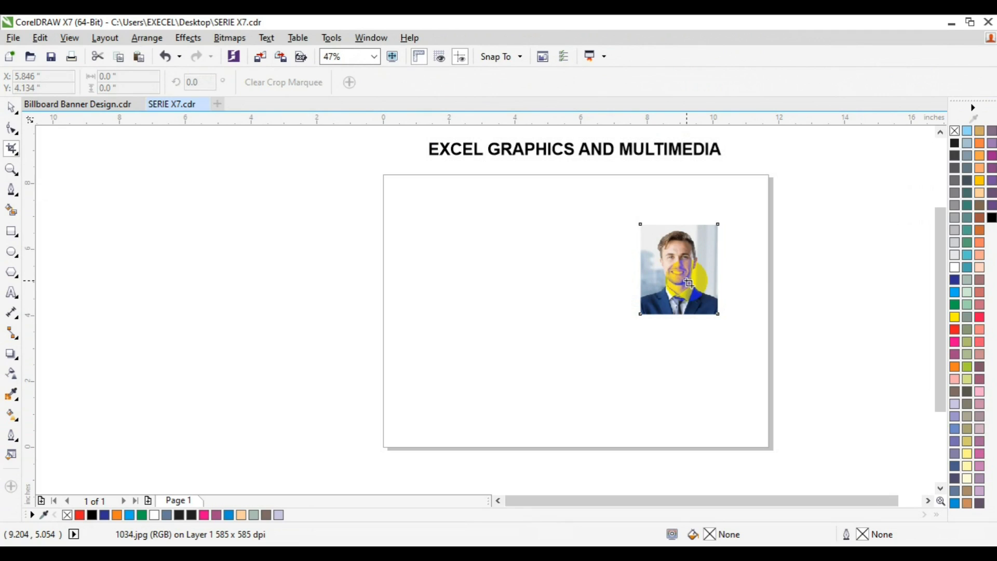
- Undo the crop and return to the Pick tool
key(ctrl+z)
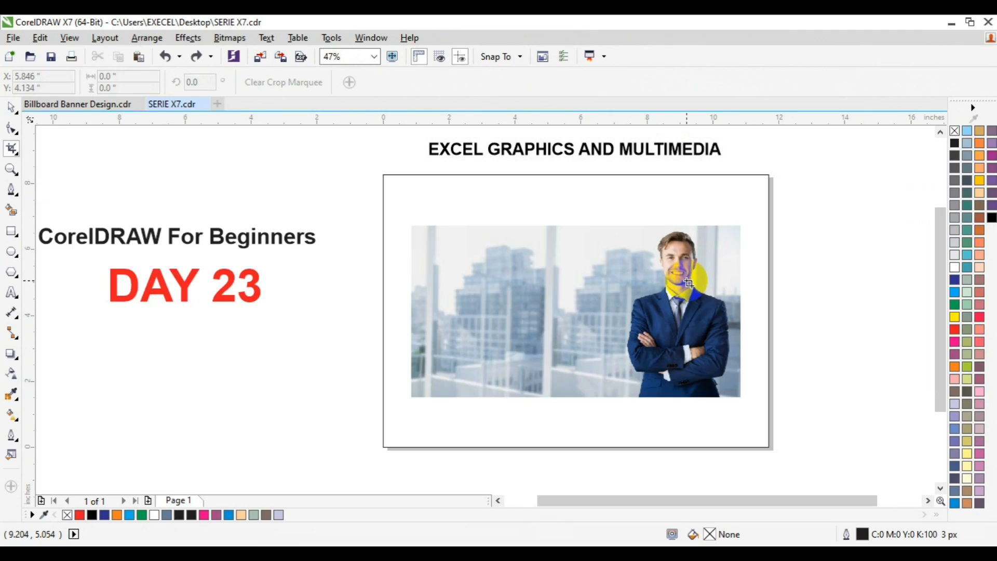
key(space)
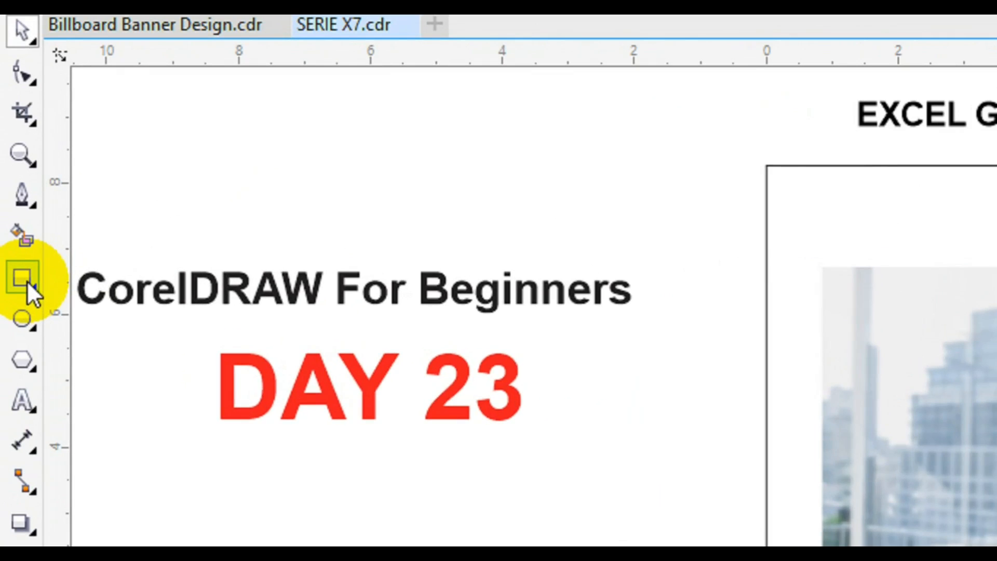
- Draw a rectangle about 2.06 by 2.5 in around the man's head and shoulders
click(27, 280)
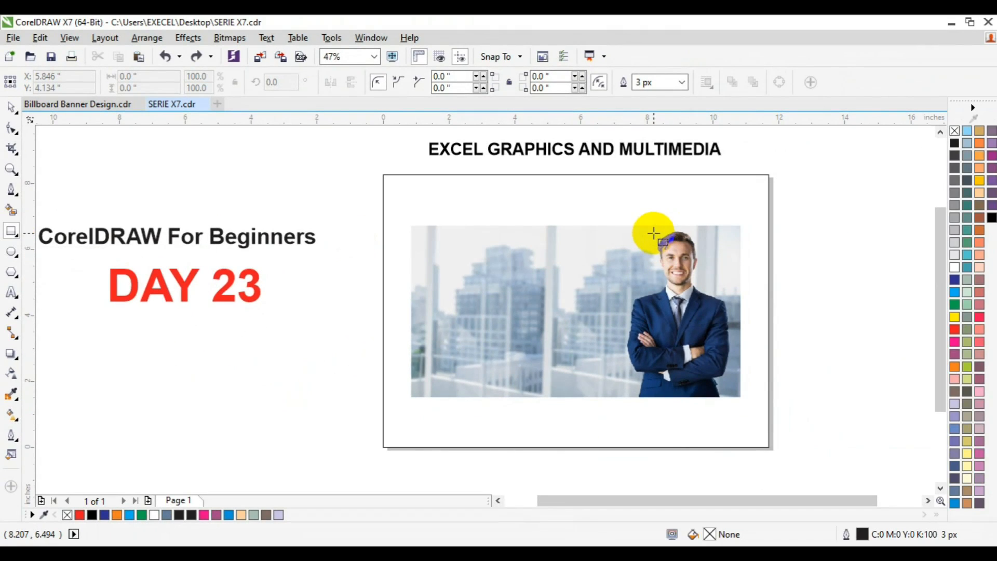
drag(653, 230, 714, 313)
drag(639, 271, 638, 271)
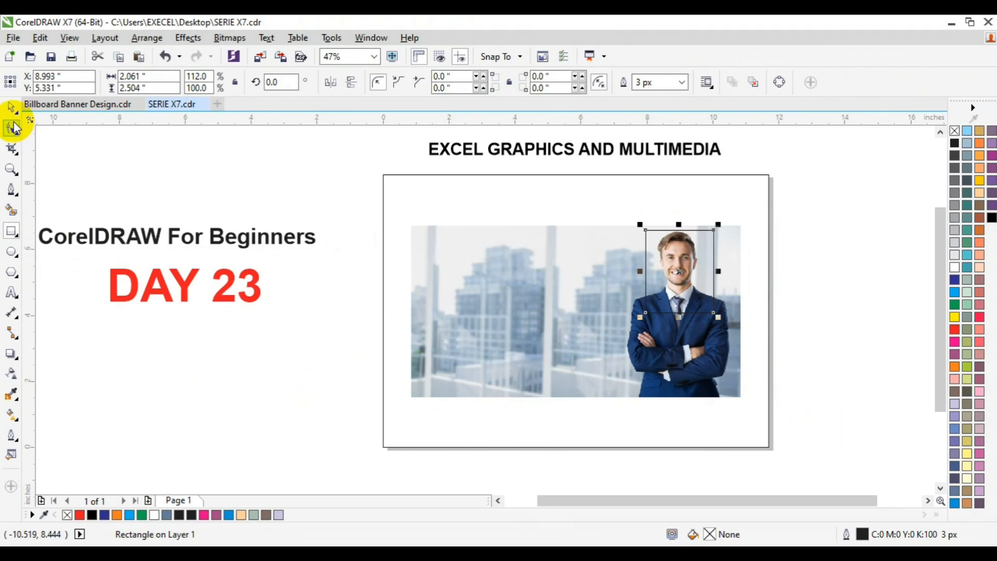
- Intersect the rectangle with the photo and delete the original full photo
shift+click(456, 337)
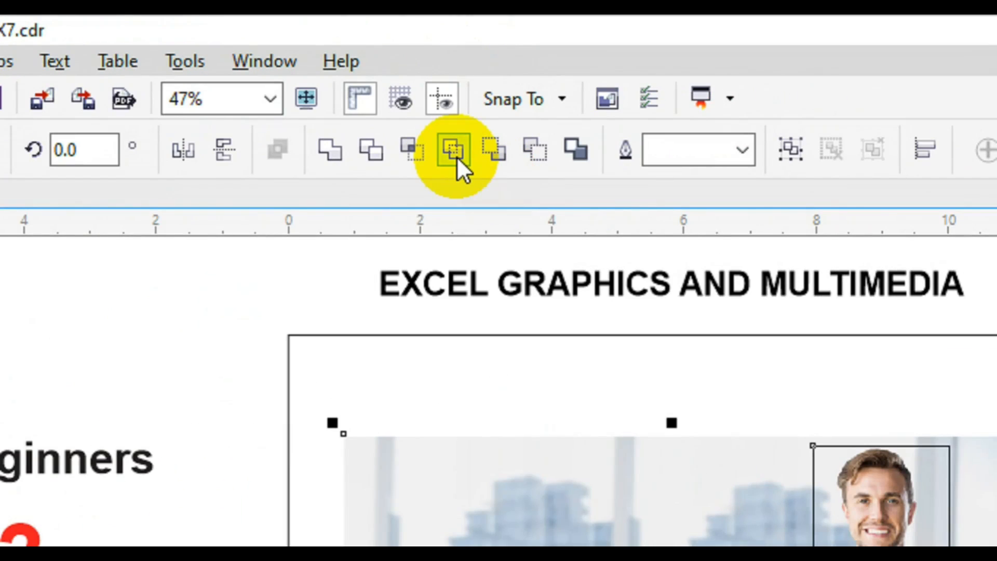
click(419, 160)
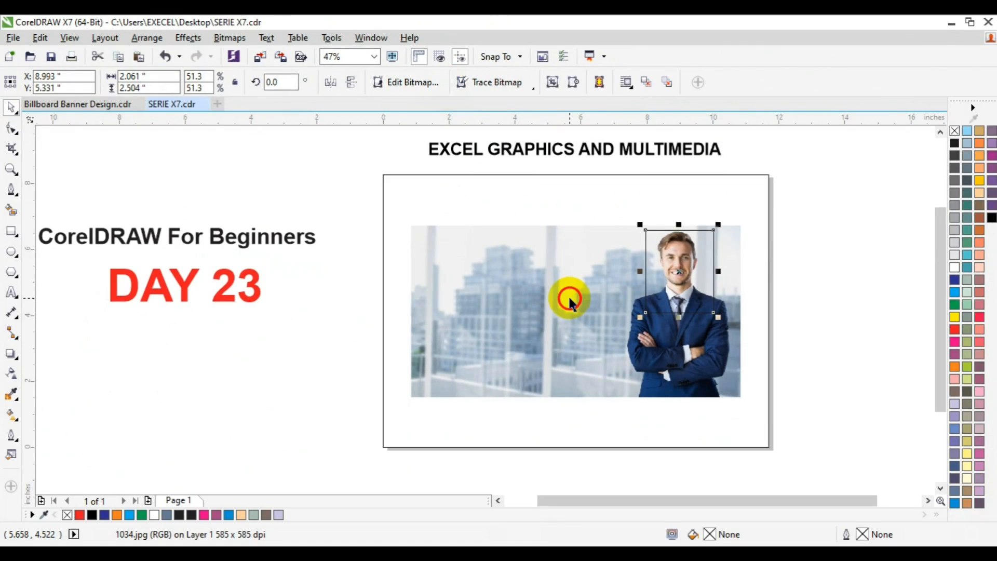
click(570, 299)
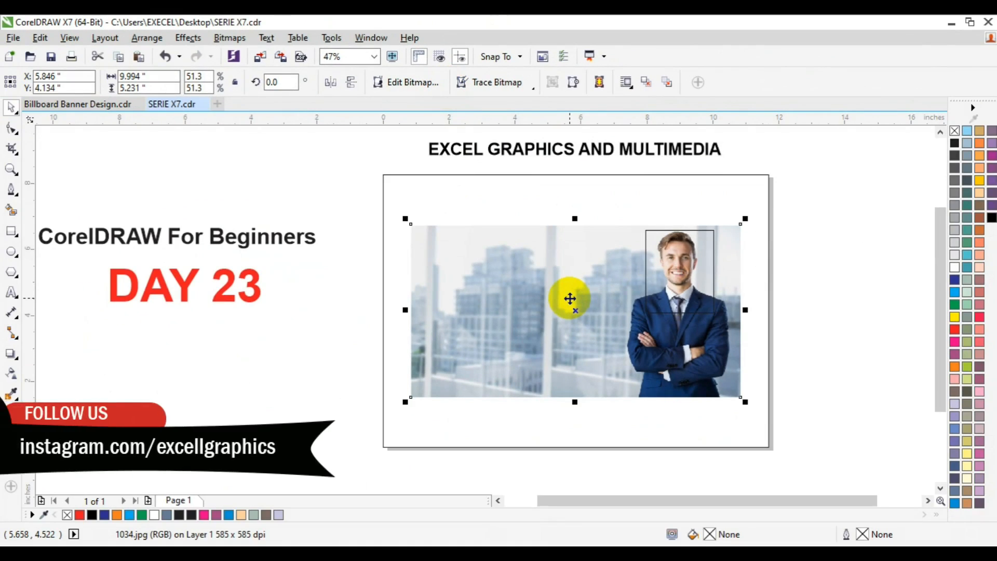
key(Delete)
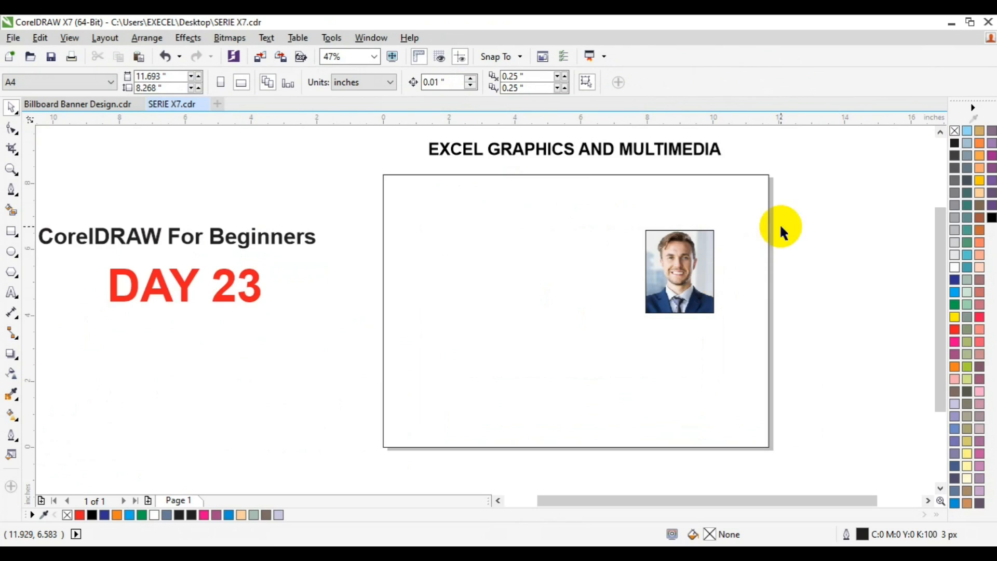
- Delete the cropped portrait together with its rectangle outline from the page
drag(781, 227, 559, 319)
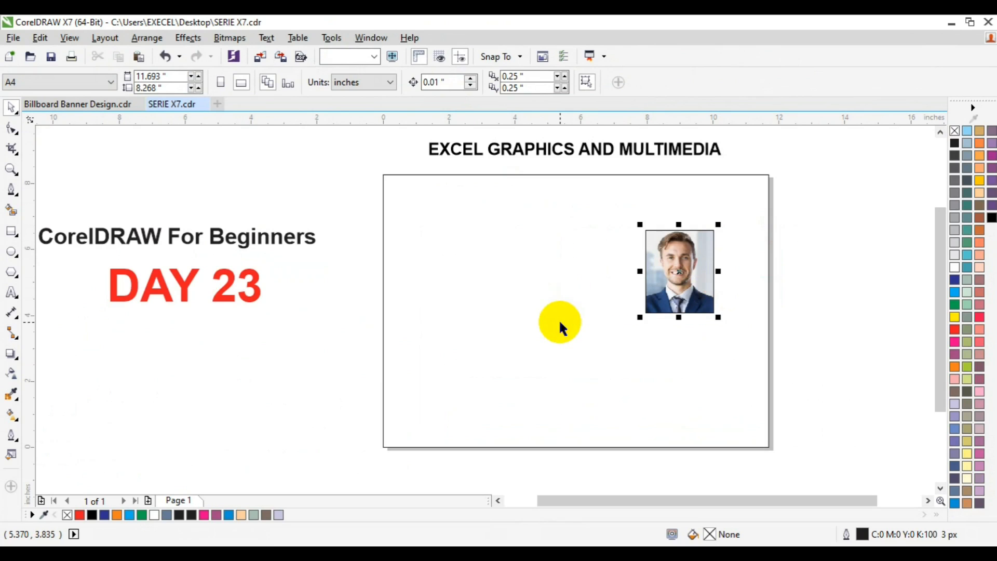
key(Delete)
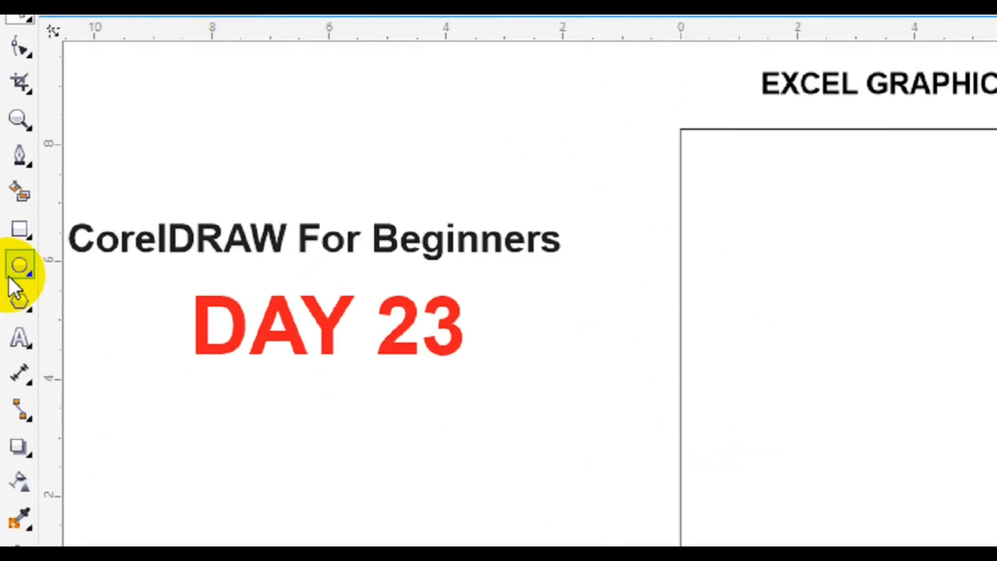
- Draw a circle about 3.39 in in diameter in the center of the page
click(10, 276)
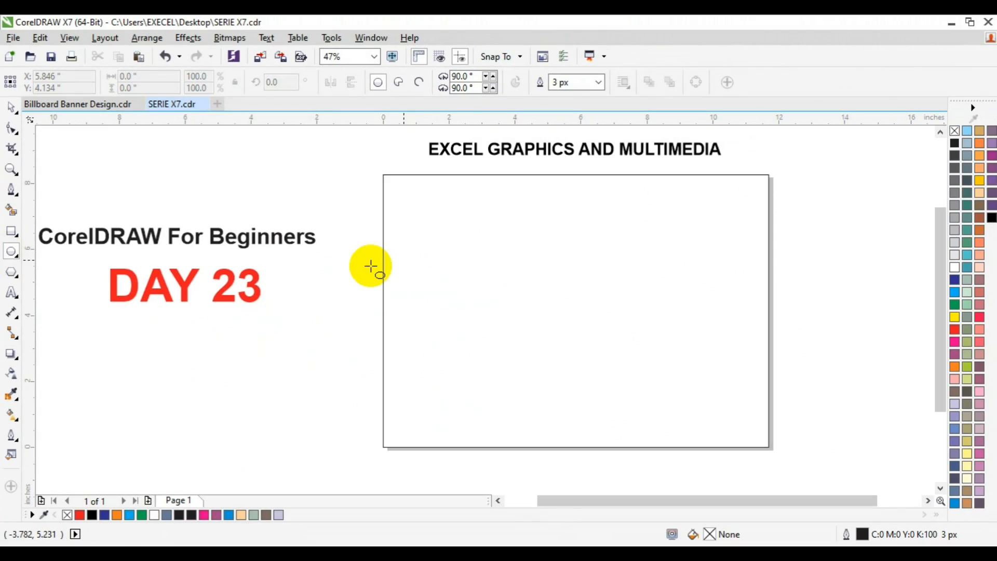
drag(513, 255, 615, 366)
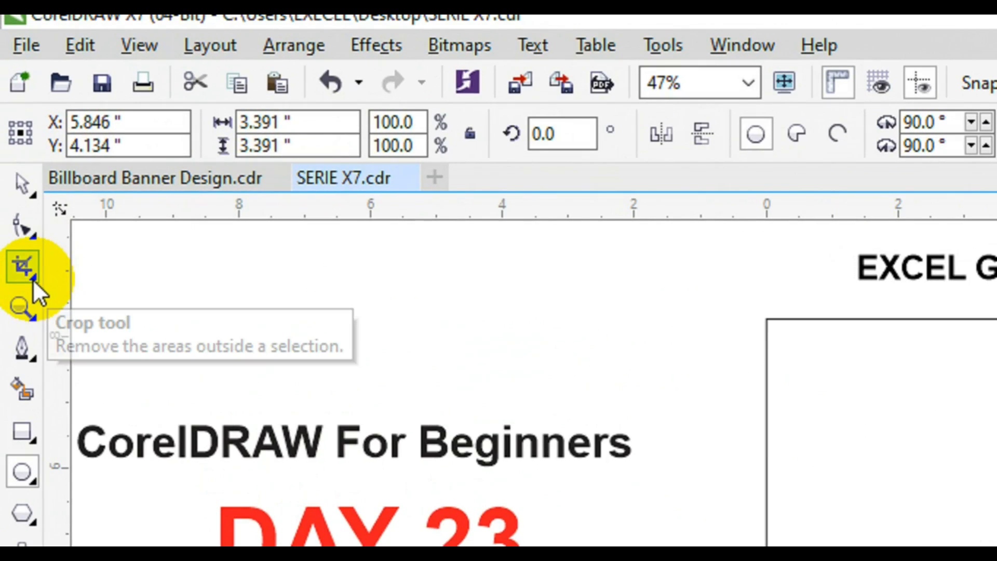
- Split the circle vertically with the Knife tool, from its top quadrant point to the node at its bottom
click(33, 279)
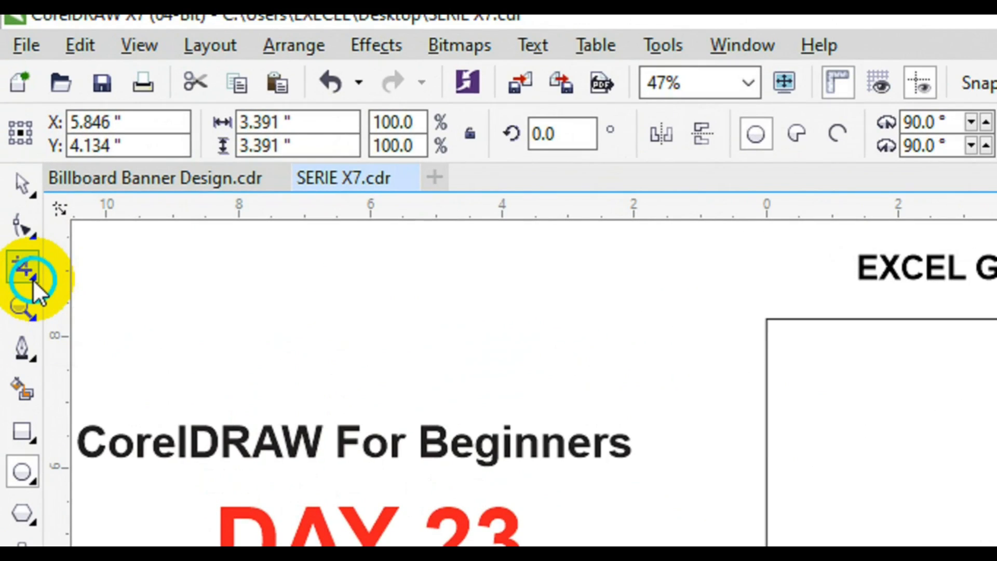
right_click(33, 279)
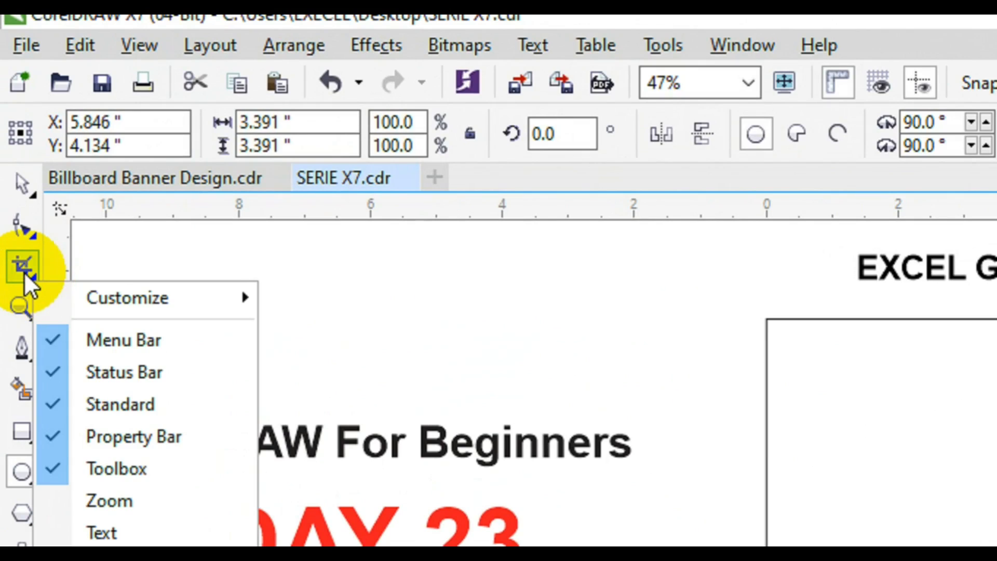
click(24, 272)
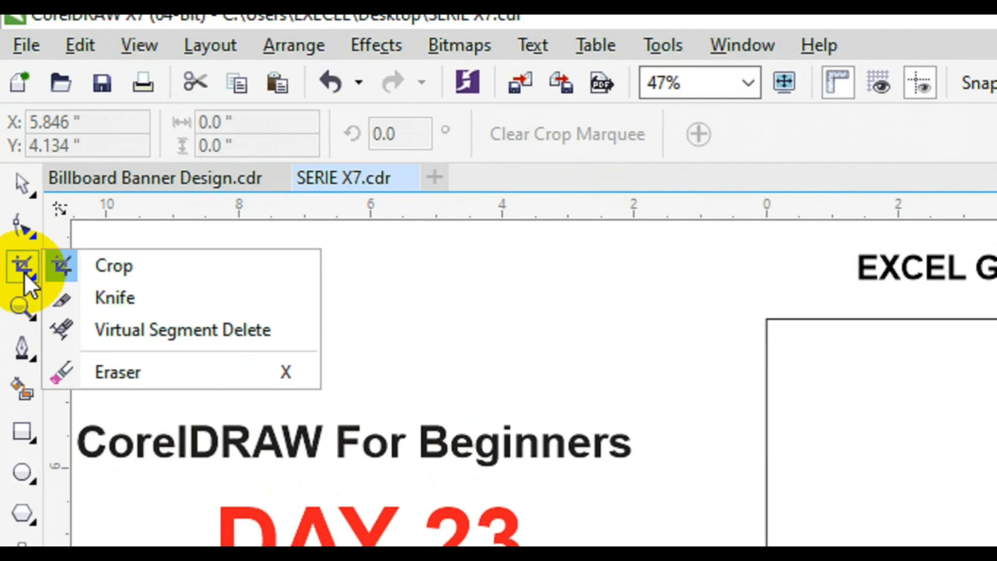
click(133, 296)
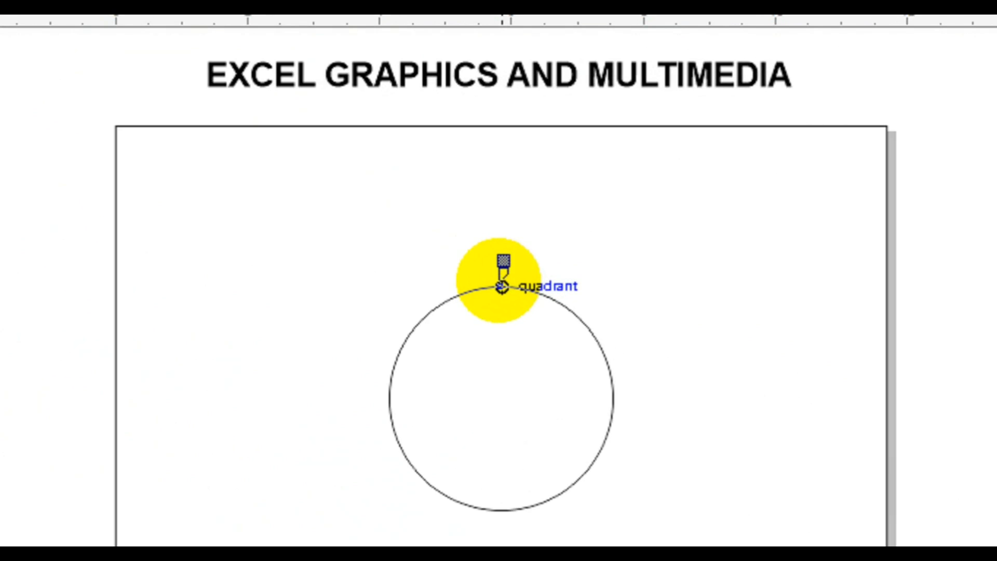
drag(502, 286, 501, 509)
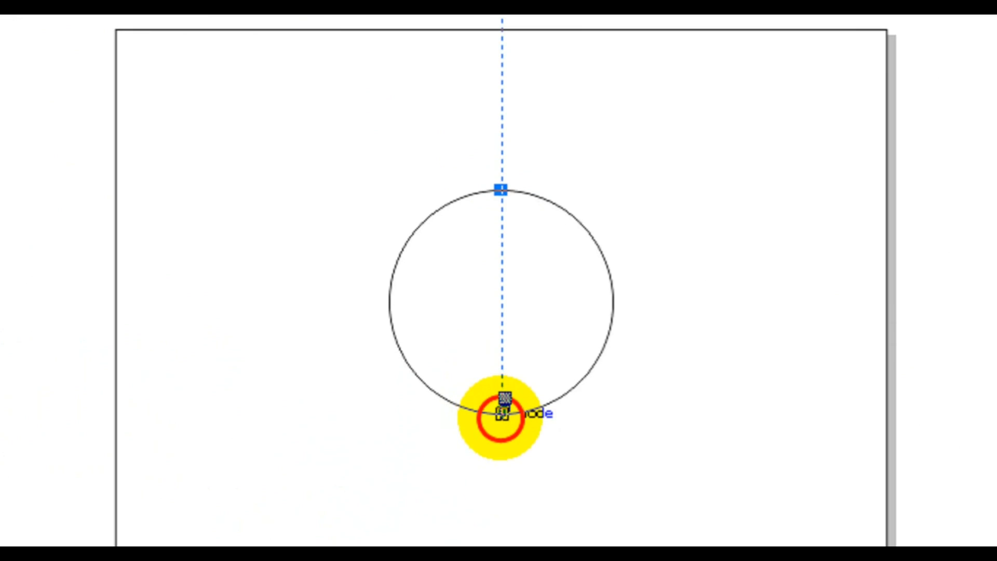
drag(501, 411, 501, 410)
click(502, 411)
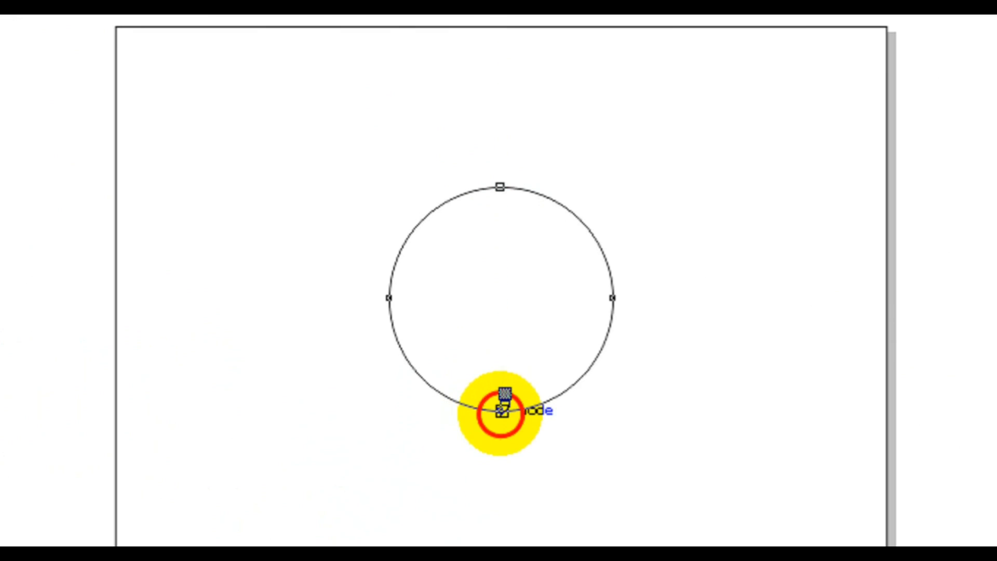
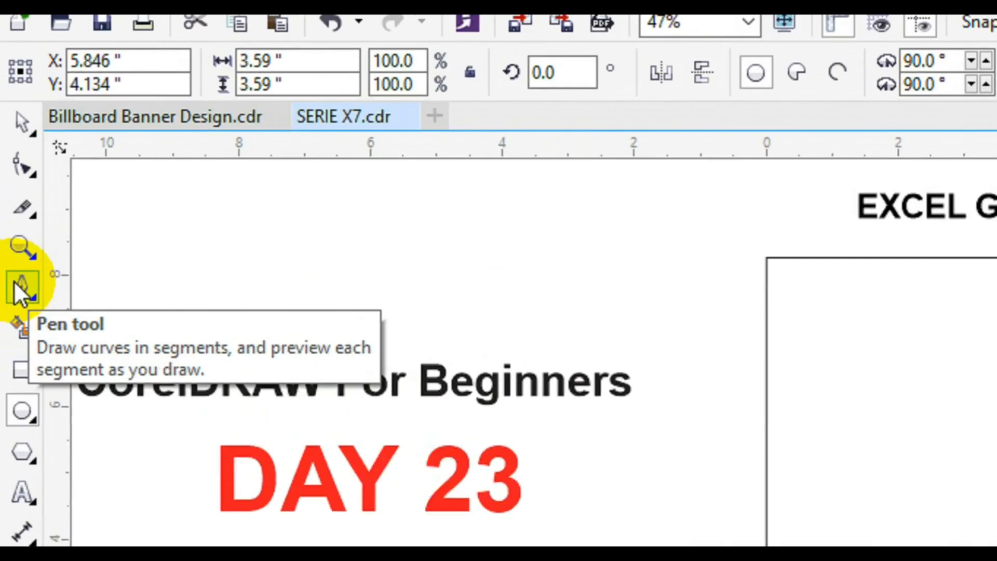
- Draw a straight vertical line about 4.32 in long with the Pen tool and center it on the page across the circle
click(21, 289)
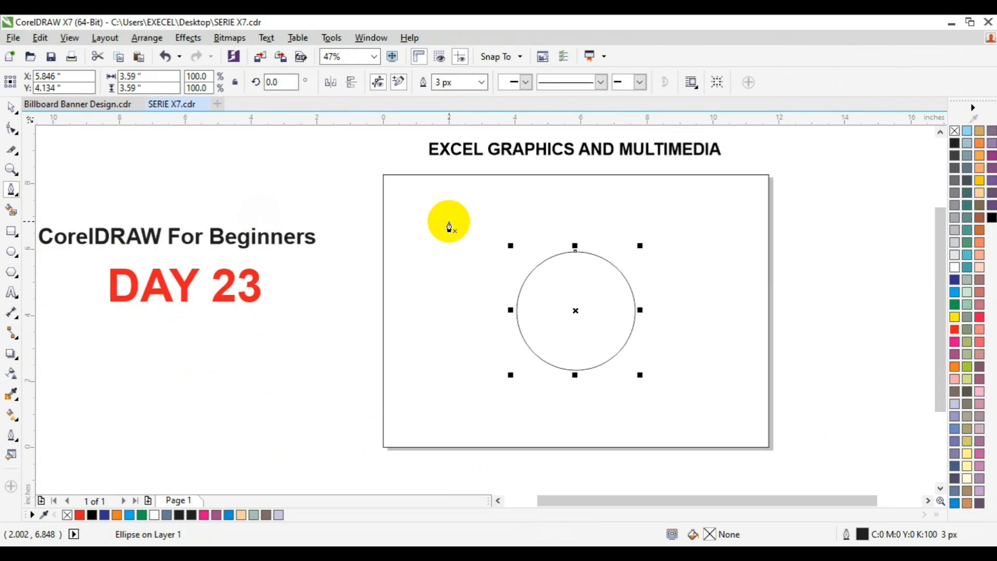
click(449, 223)
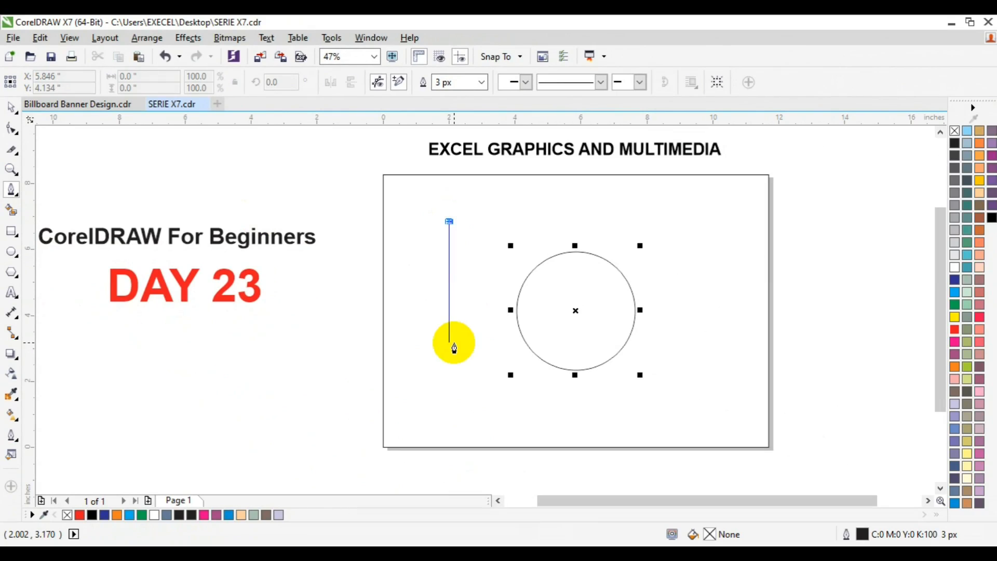
double_click(449, 370)
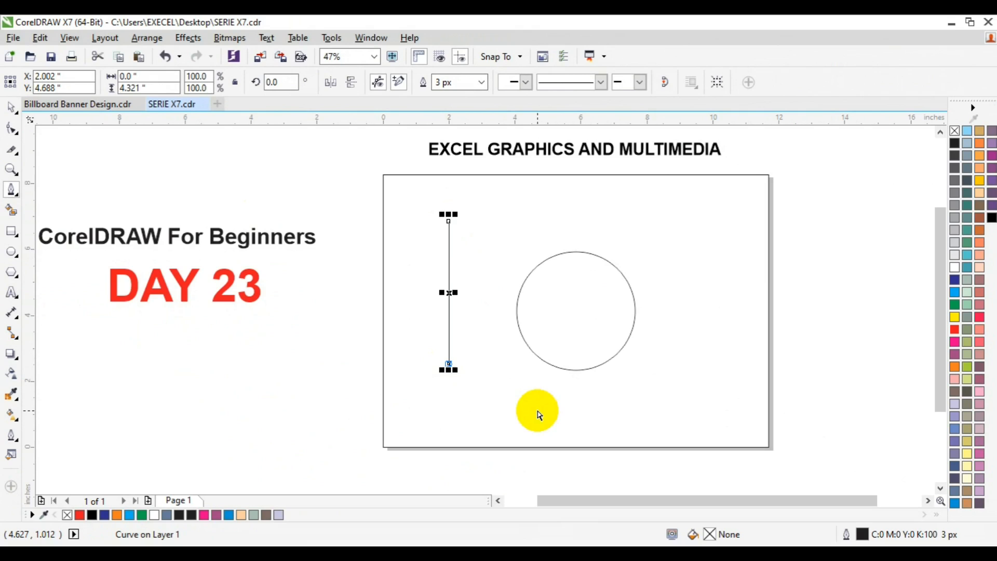
key(space)
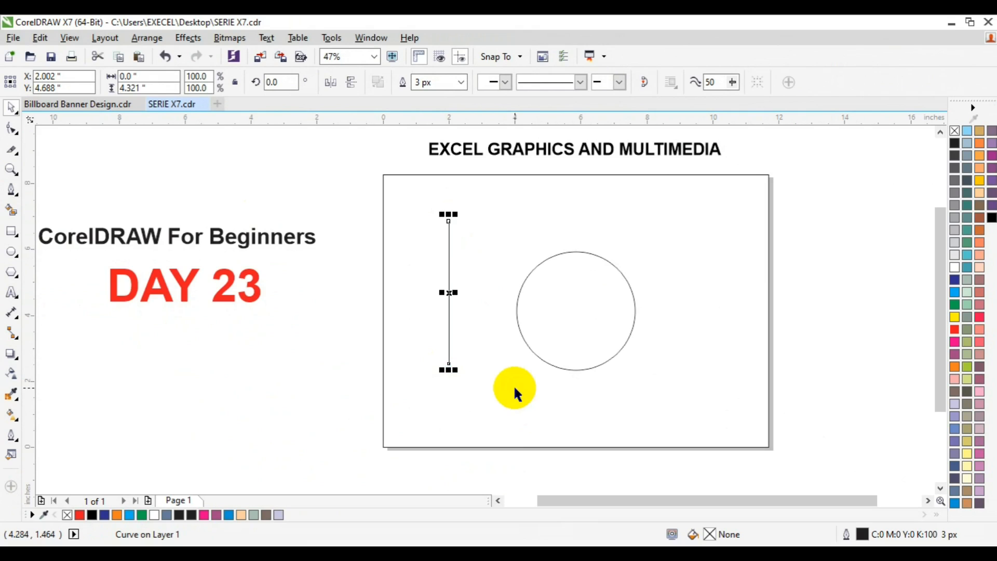
key(p)
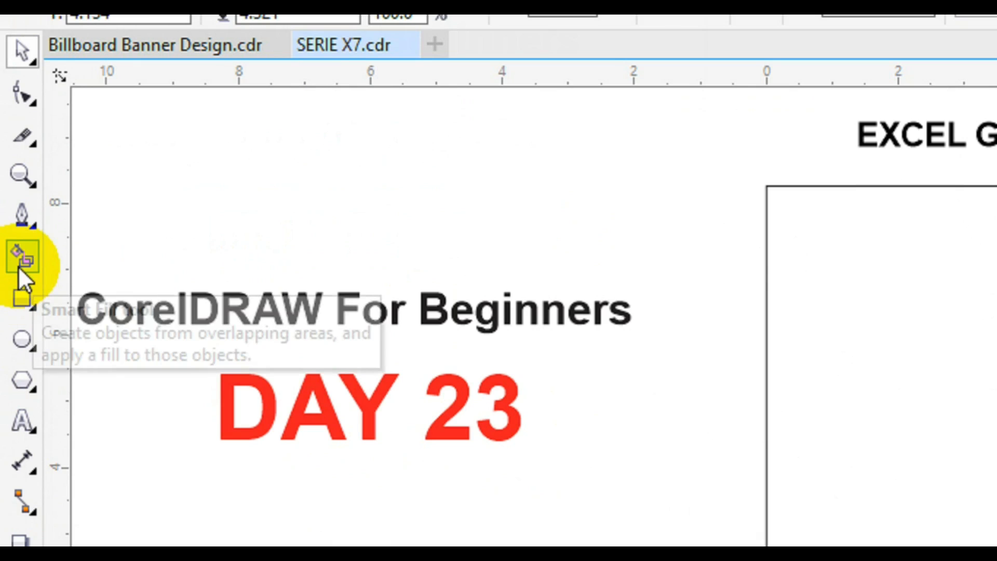
- Create separate black shapes from both halves of the circle with the Smart Fill tool
click(20, 264)
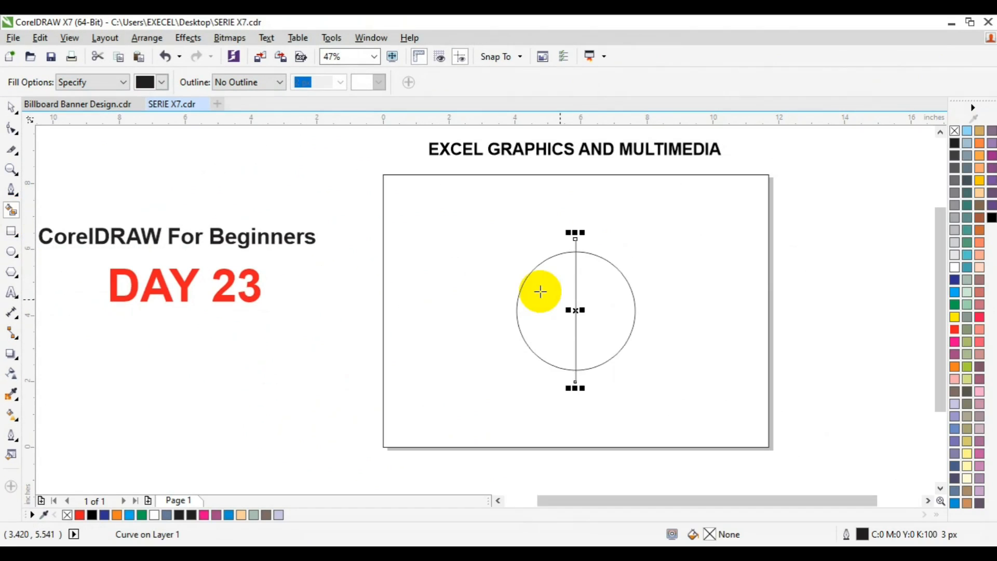
click(582, 305)
click(557, 314)
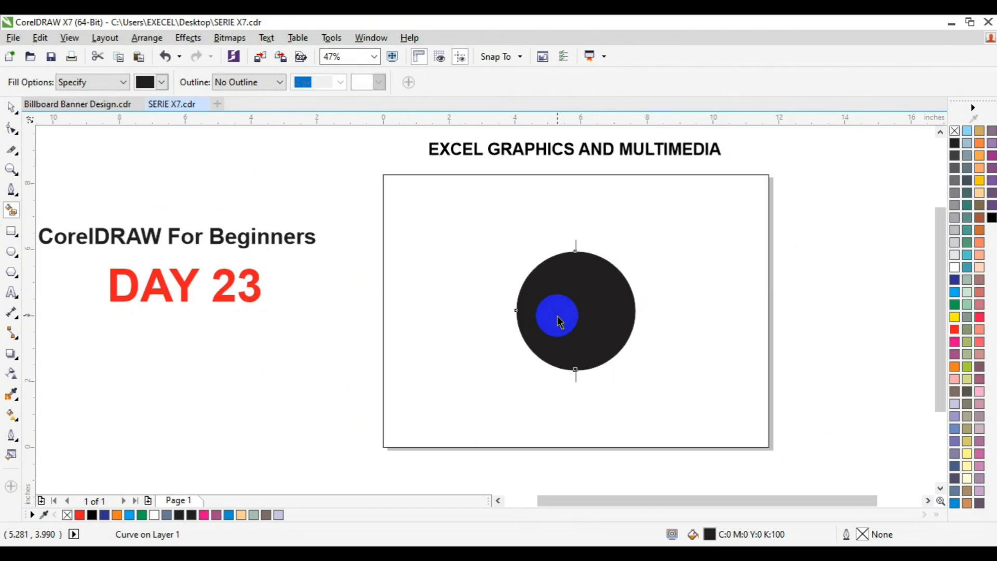
- Recolor the circle's left half red and its right half dark blue
key(space)
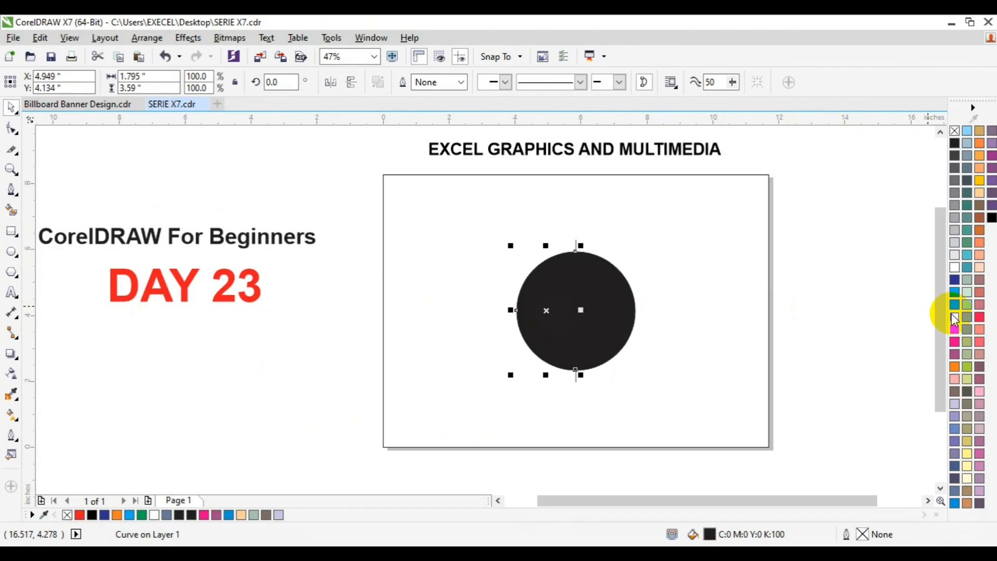
click(955, 329)
click(629, 326)
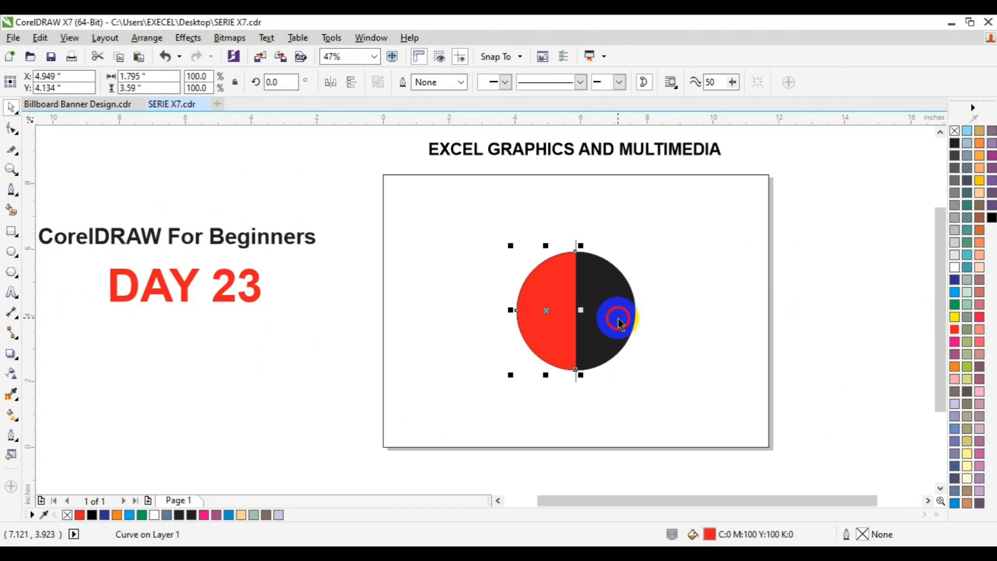
click(955, 280)
- Delete the vertical dividing line that runs through the circle
click(587, 251)
drag(587, 255, 576, 246)
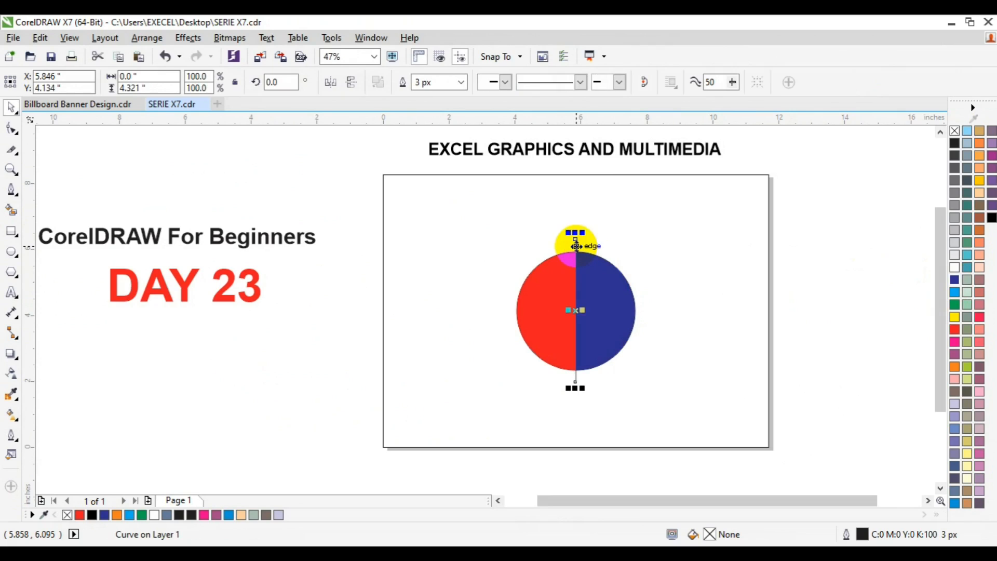
click(575, 246)
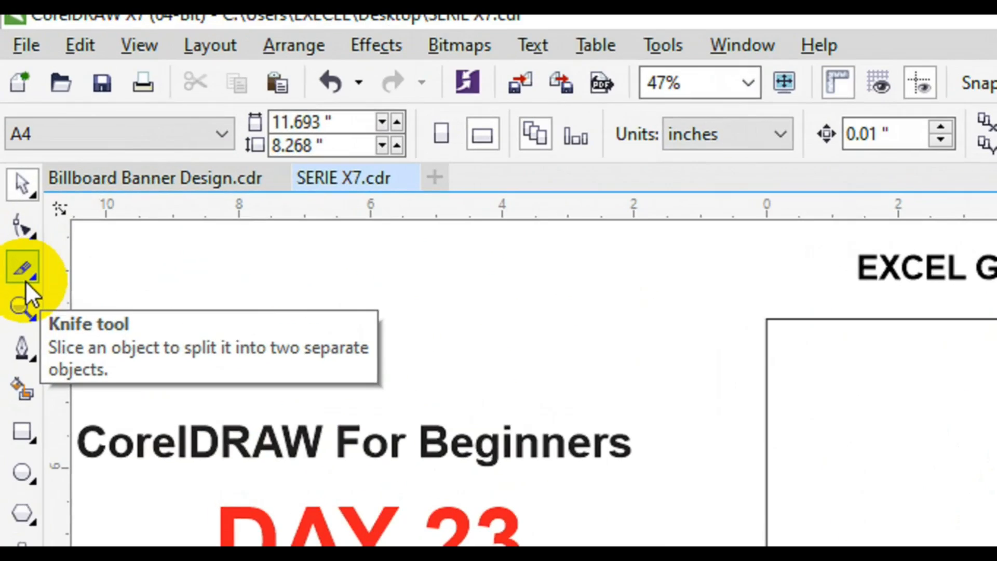
- Try to erase part of the red half with the Eraser tool while no object is selected
click(26, 281)
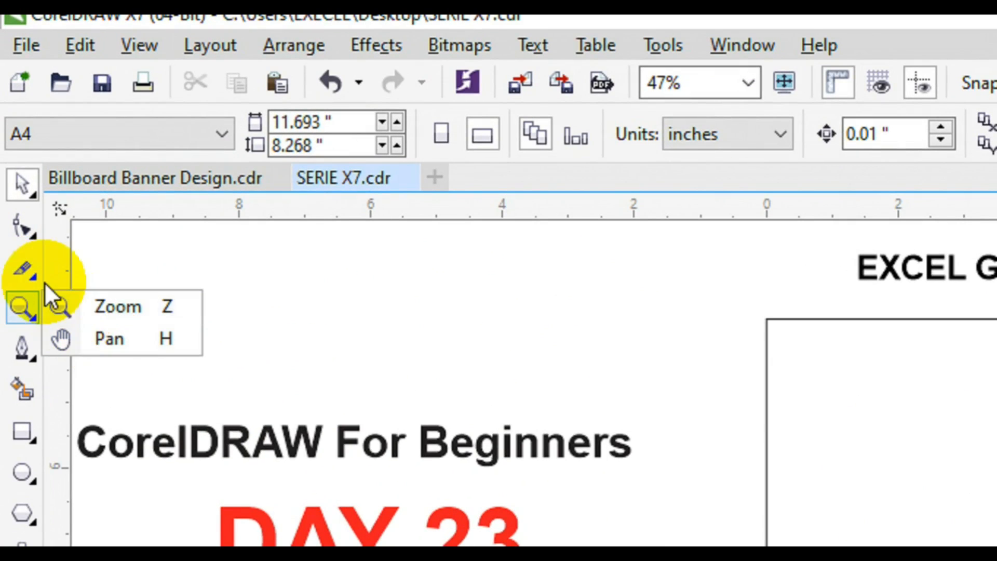
mouse_move(33, 275)
click(111, 364)
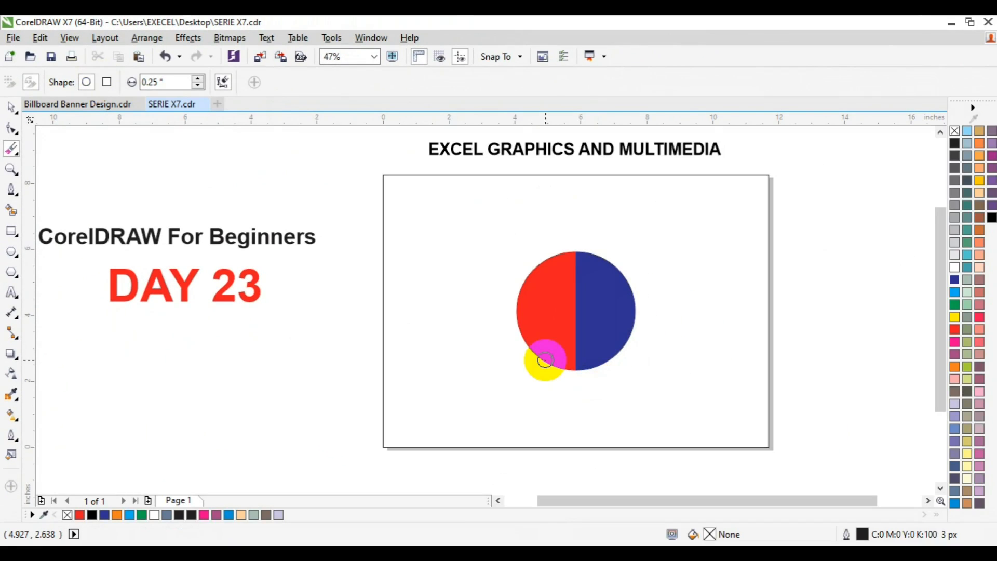
click(524, 334)
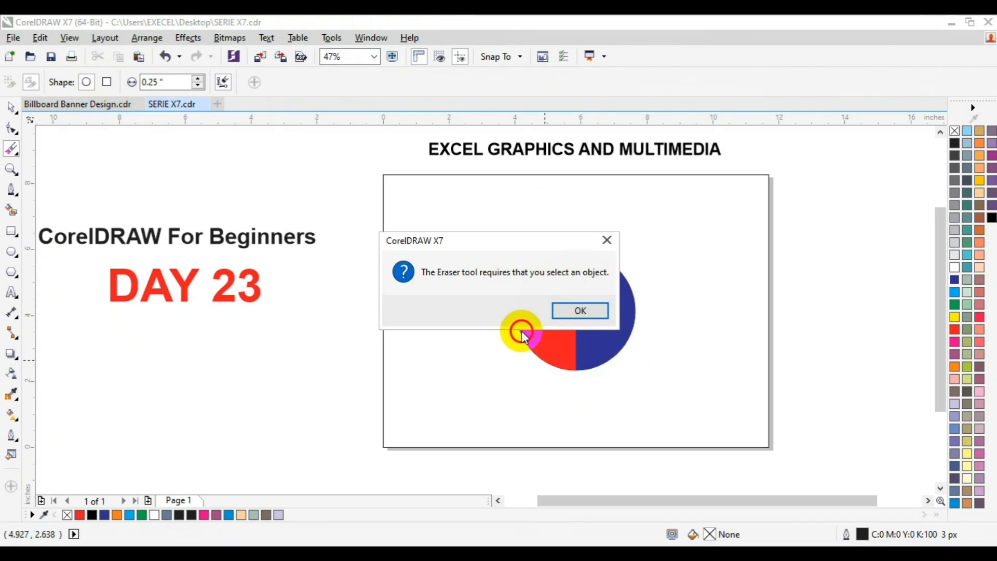
click(554, 318)
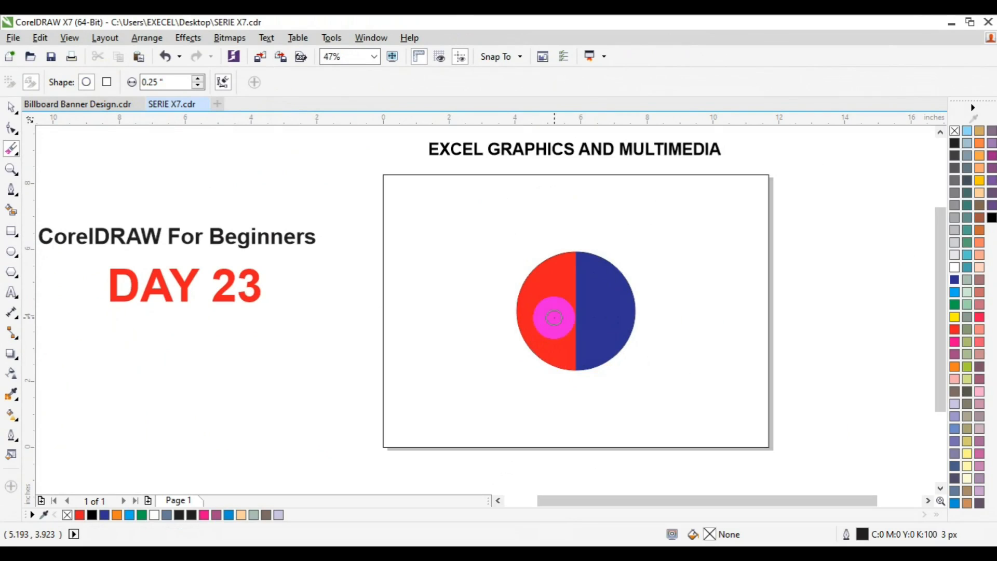
click(538, 326)
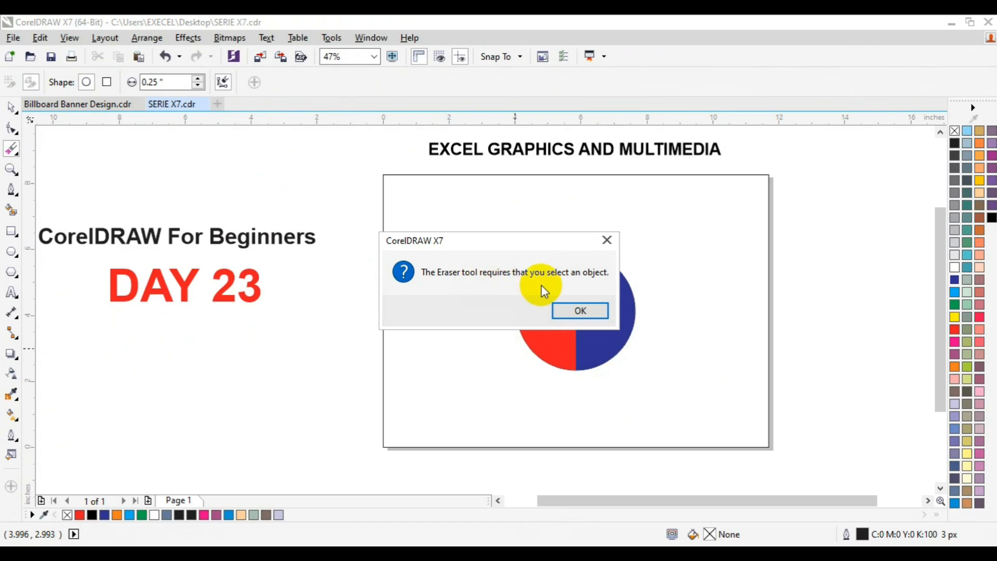
click(578, 313)
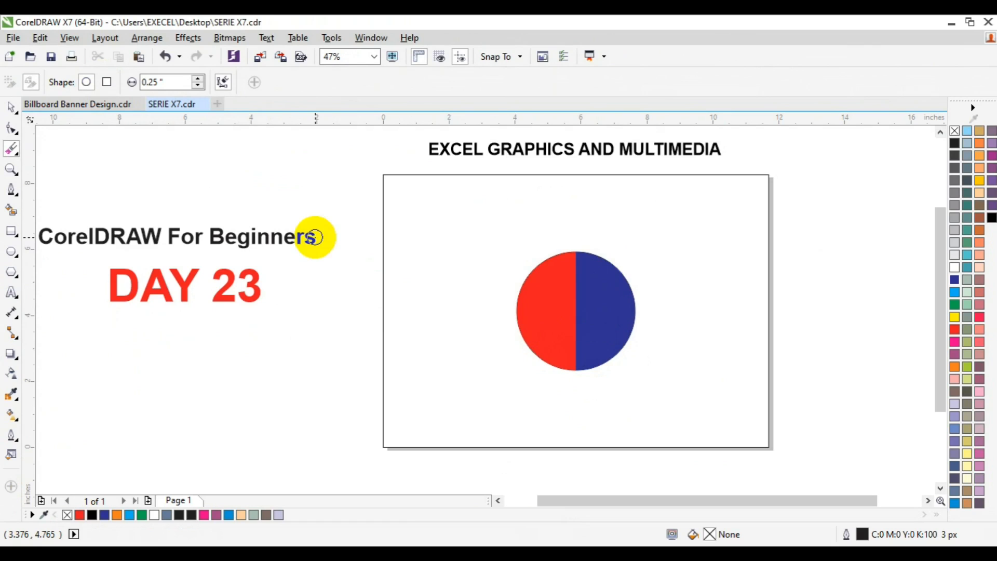
- Select the red half circle and erase its lower half with the Eraser tool, leaving only the upper quarter
click(6, 108)
click(571, 343)
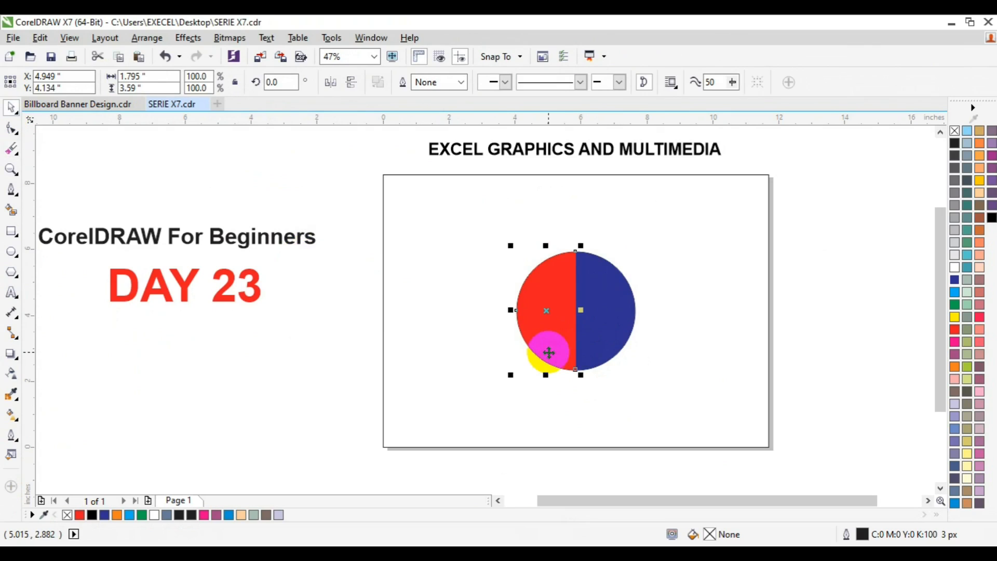
click(12, 149)
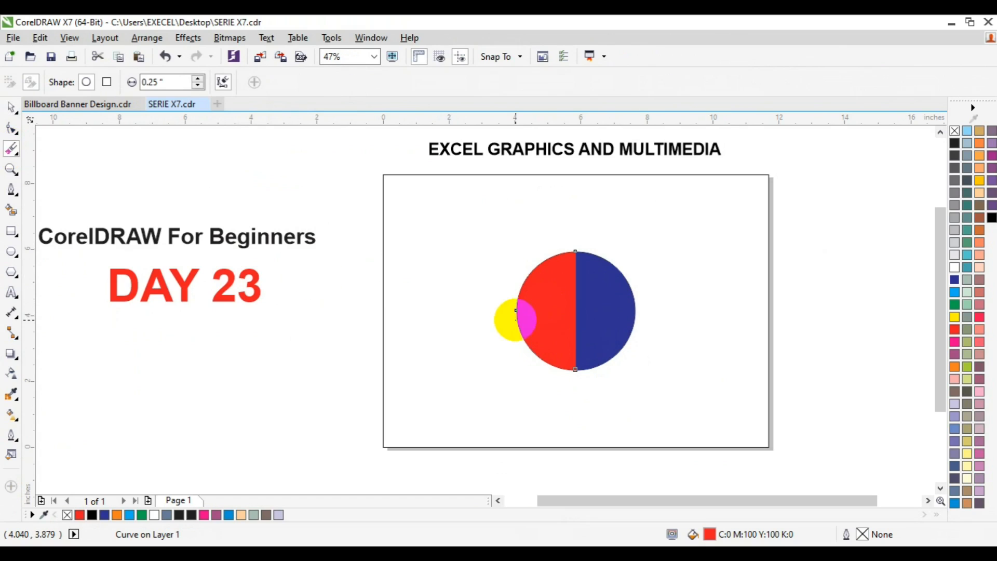
mouse_move(514, 313)
mouse_down()
mouse_move(527, 347)
mouse_move(566, 371)
mouse_move(516, 319)
mouse_move(568, 317)
mouse_move(569, 355)
mouse_move(554, 334)
mouse_move(532, 331)
mouse_move(546, 352)
mouse_move(544, 340)
mouse_up()
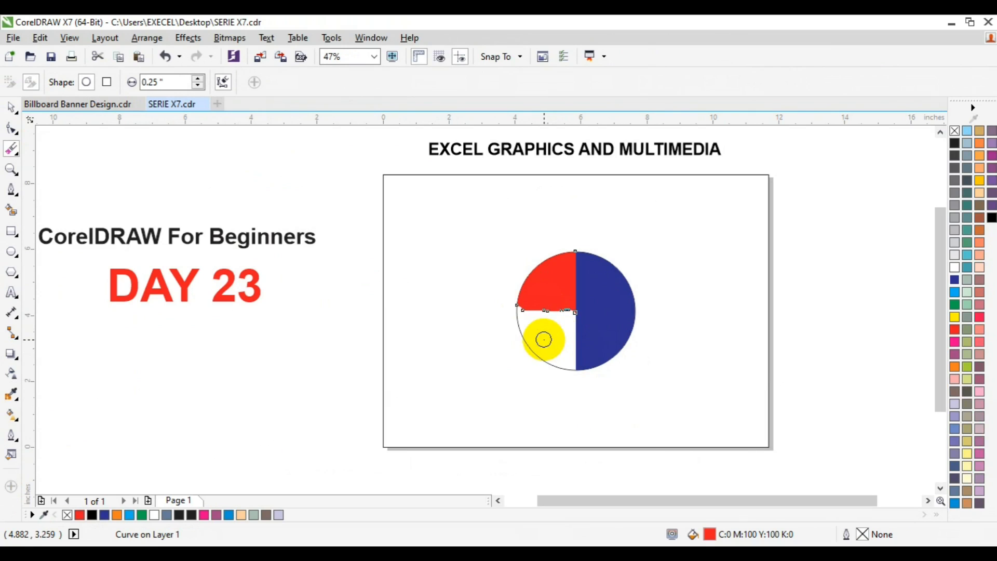
- Try to straighten the lower edge of the red quarter using the Eraser tool with a 0.25" square nib
click(12, 107)
click(720, 328)
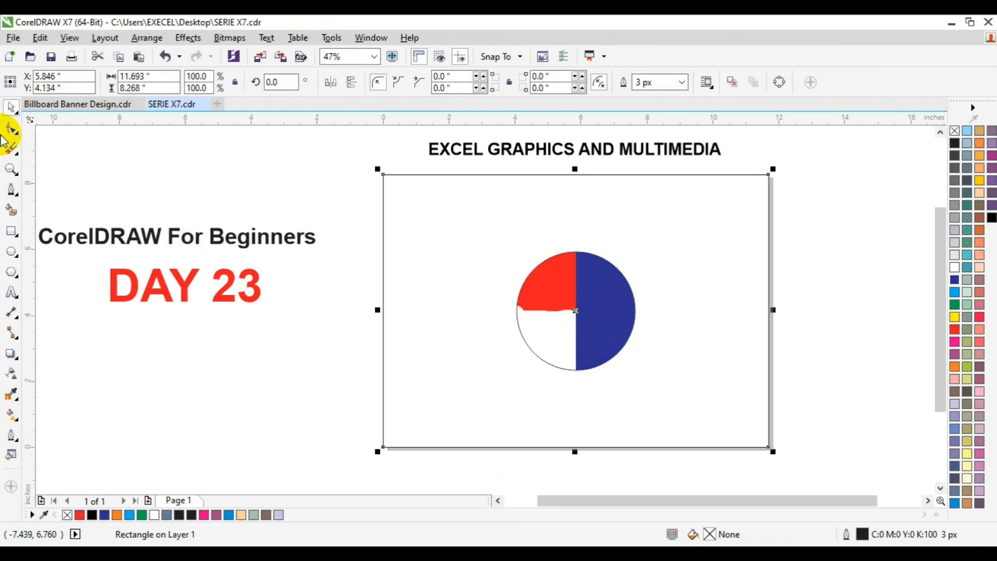
click(11, 167)
click(545, 306)
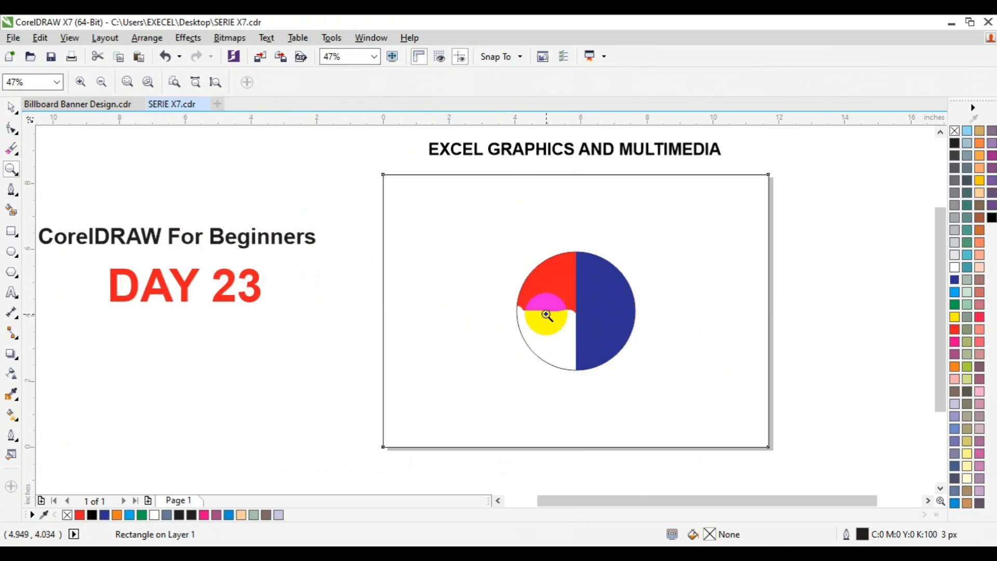
key(space)
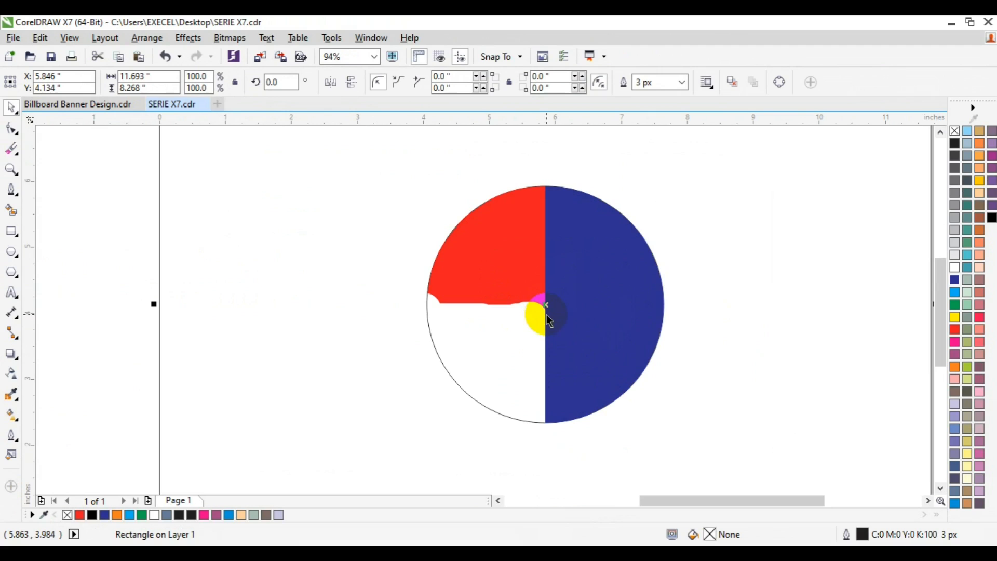
click(12, 150)
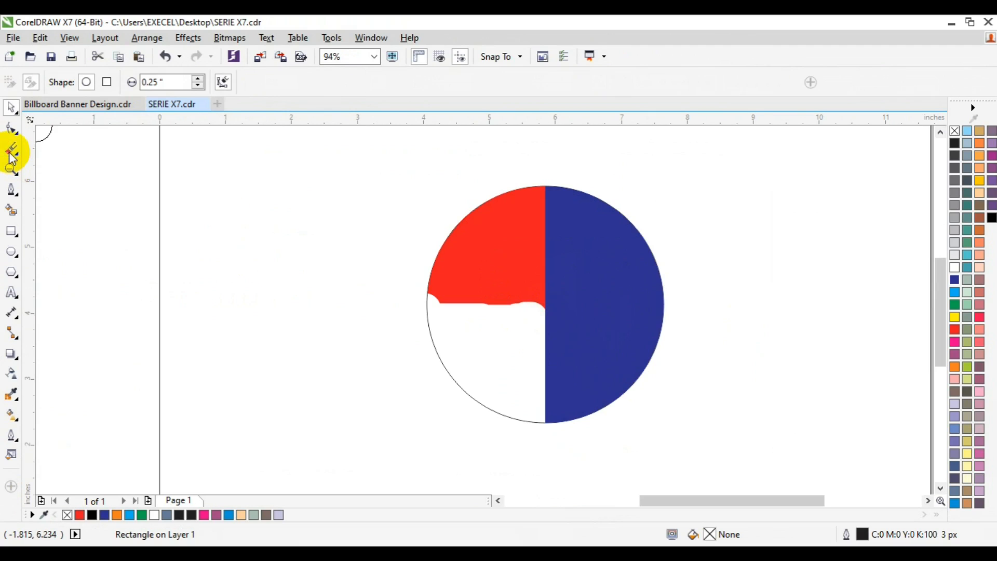
click(492, 282)
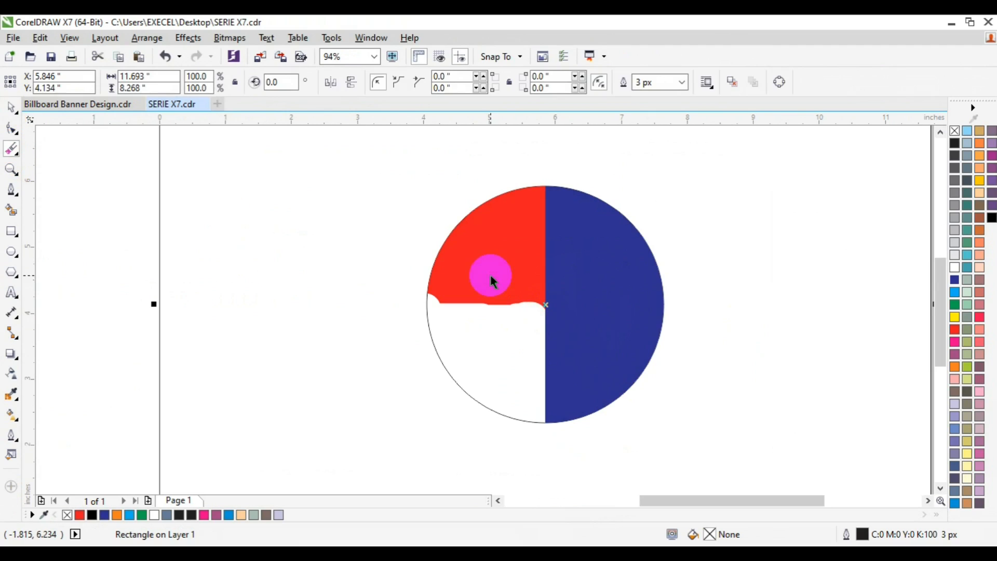
click(493, 282)
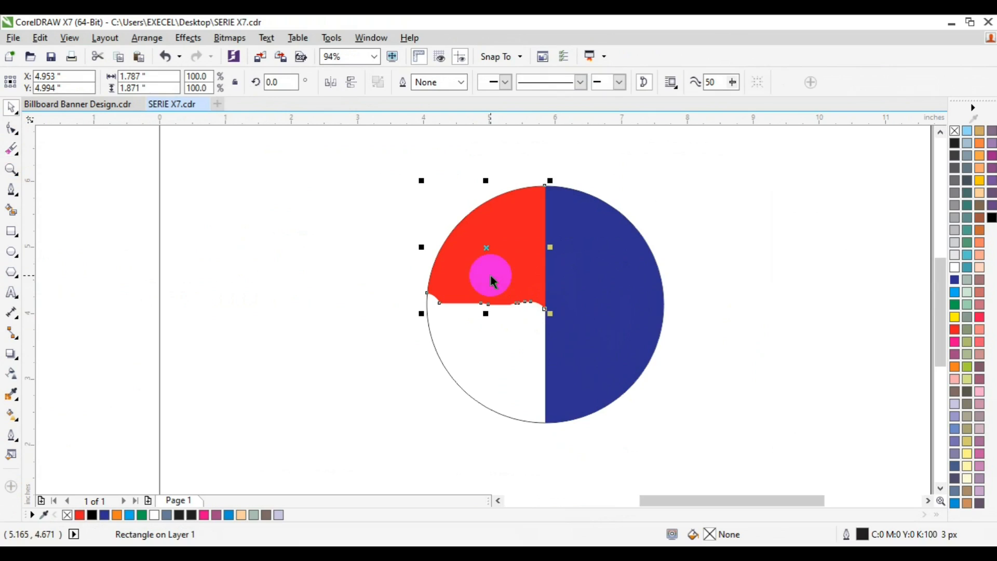
click(11, 151)
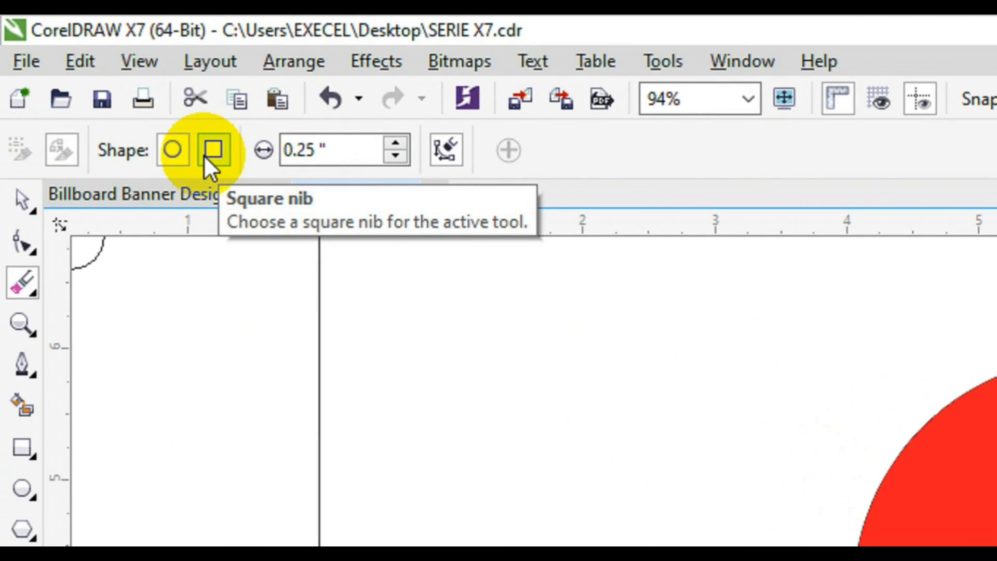
click(205, 155)
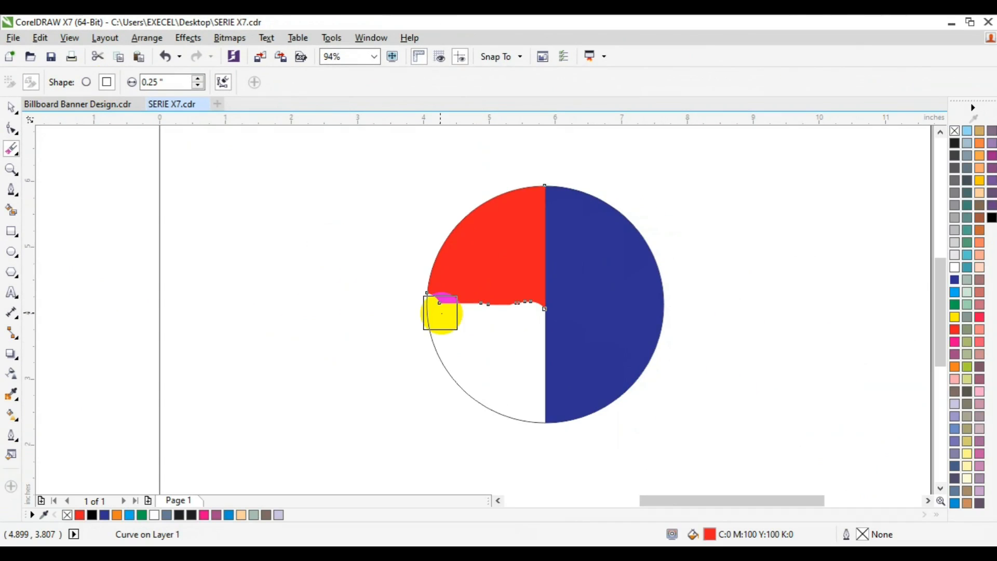
mouse_move(440, 313)
mouse_down()
mouse_move(528, 313)
mouse_move(421, 313)
mouse_move(526, 314)
mouse_move(456, 324)
mouse_move(438, 337)
mouse_move(449, 372)
mouse_move(518, 413)
mouse_move(477, 385)
mouse_move(433, 328)
mouse_up()
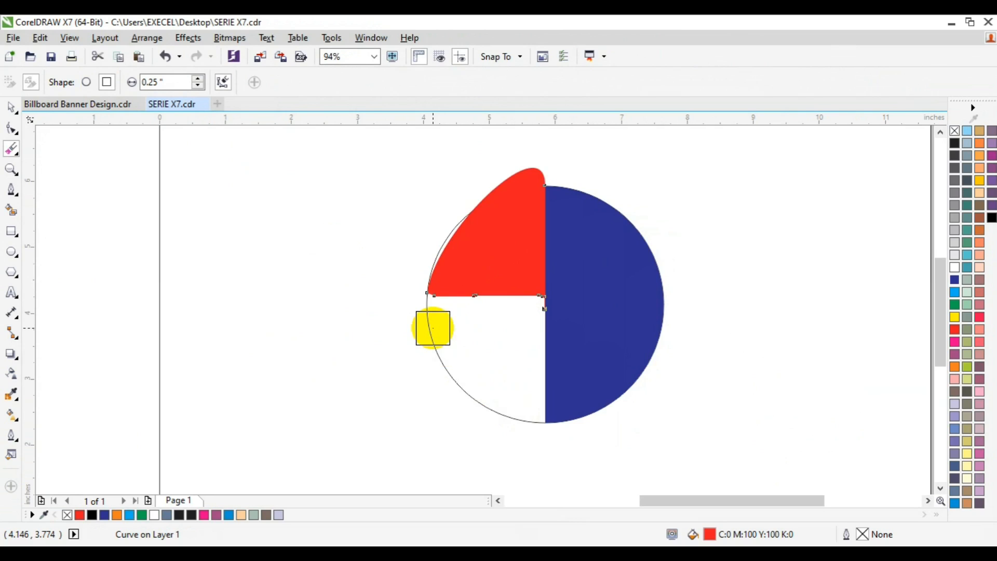
key(ctrl+z)
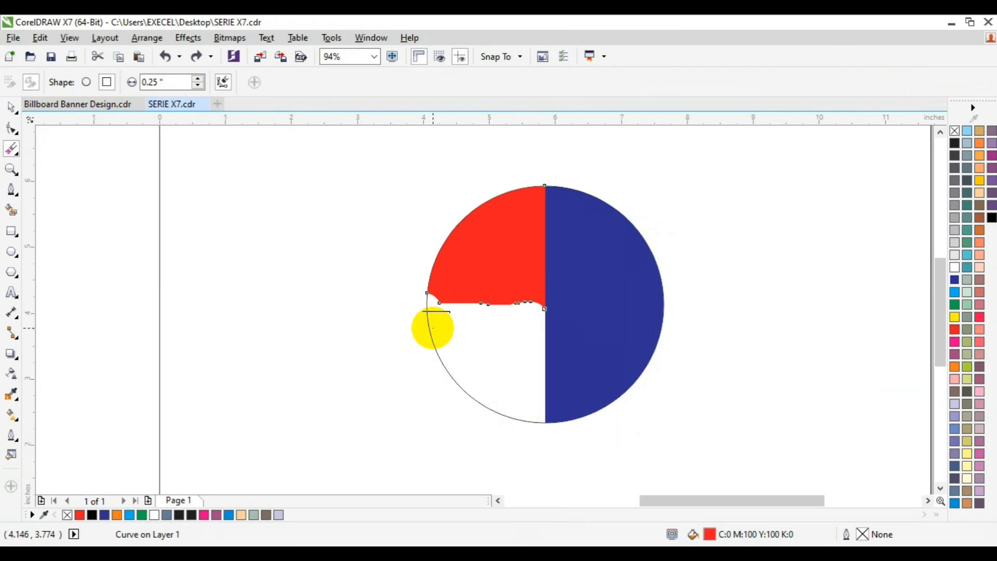
- Switch the Eraser tool back to a round nib and deselect the red quarter
mouse_move(452, 317)
mouse_down()
mouse_move(528, 317)
mouse_move(444, 317)
mouse_up()
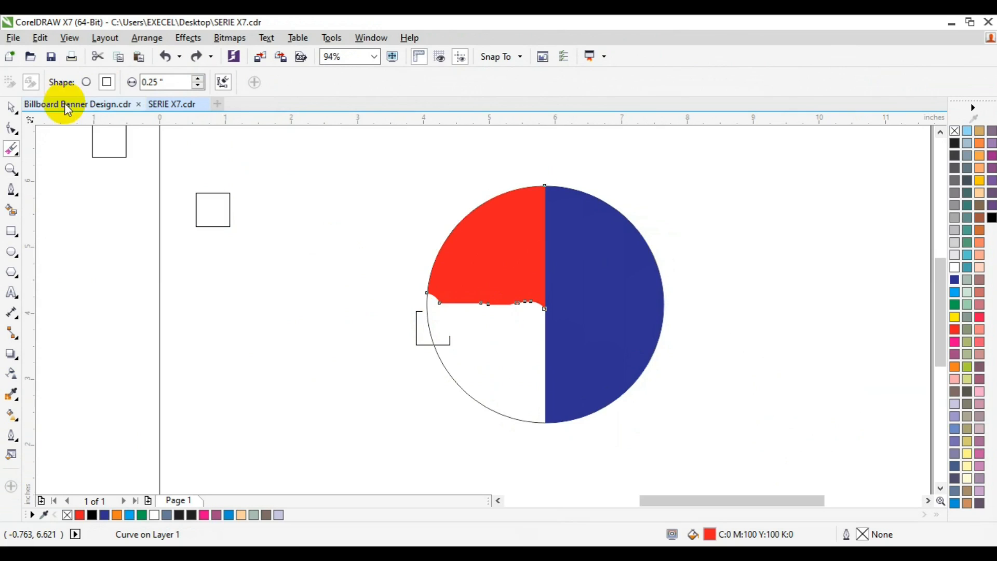
click(86, 82)
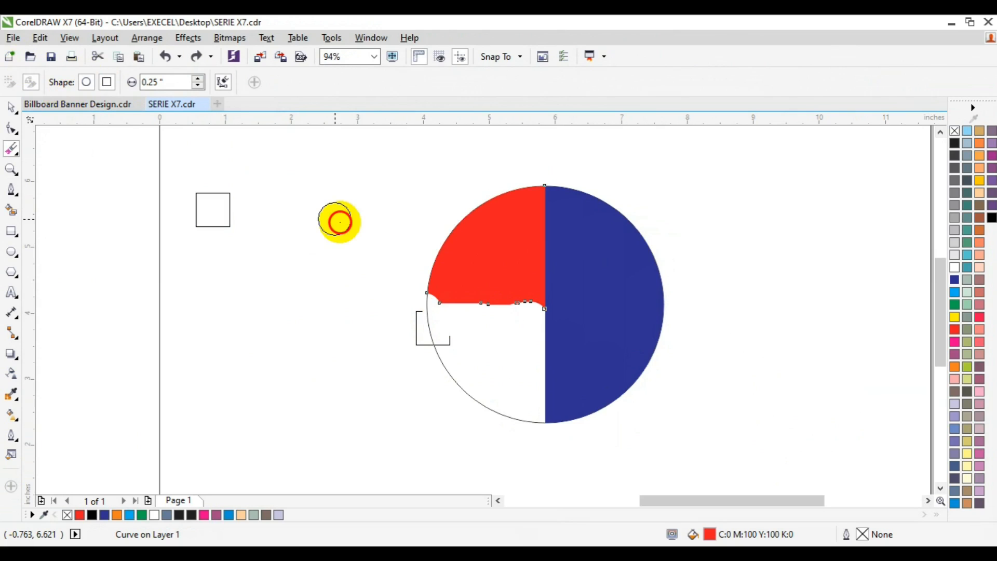
click(12, 109)
click(208, 262)
click(322, 320)
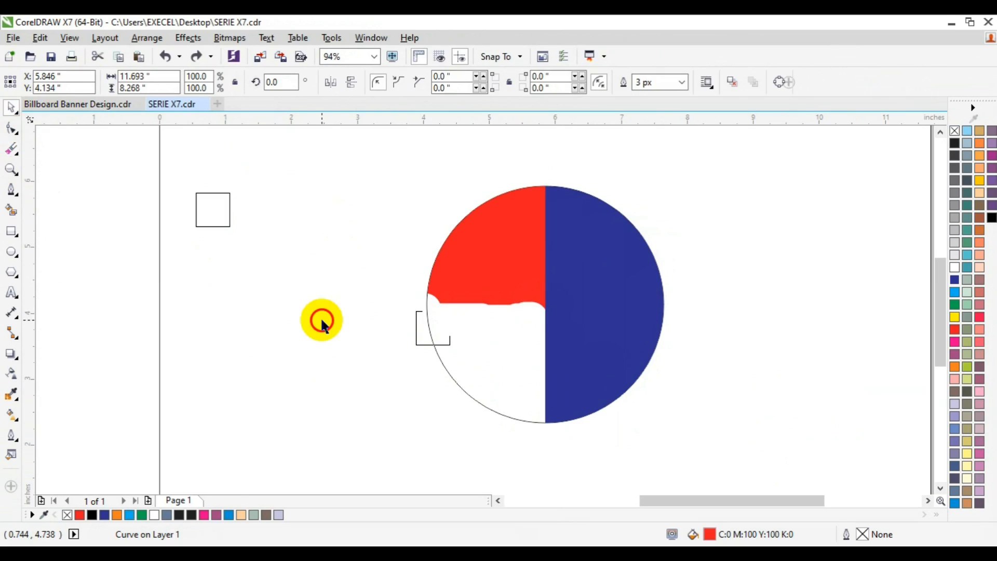
- Try to erase the upper part of the dark blue half circle using the Eraser tool with a square nib
click(943, 388)
drag(941, 377, 937, 315)
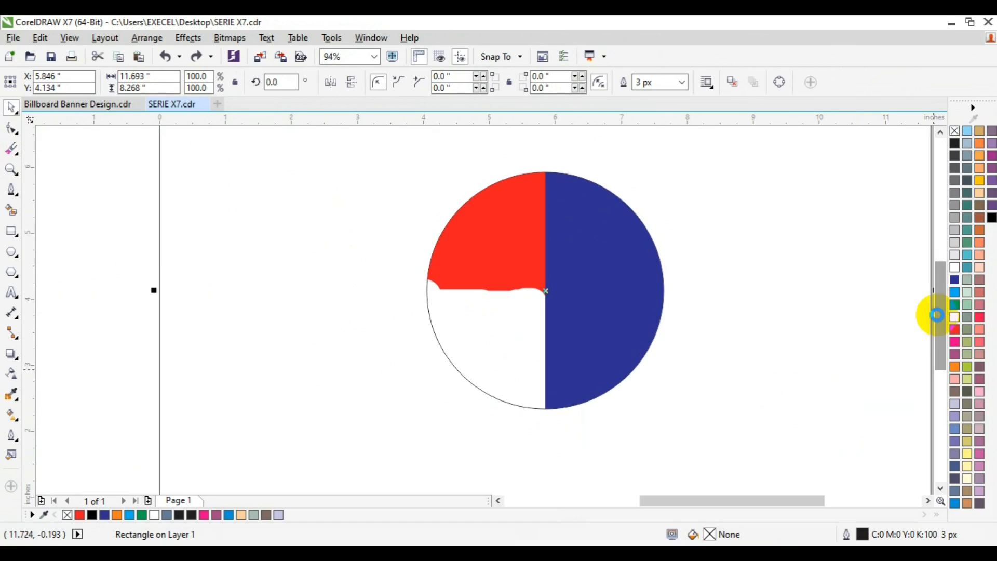
click(601, 334)
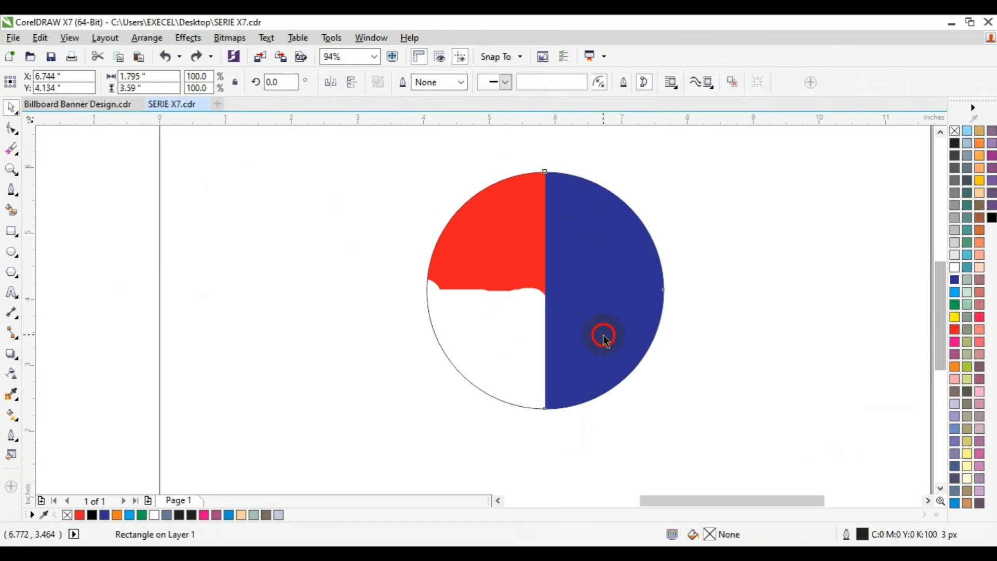
click(12, 148)
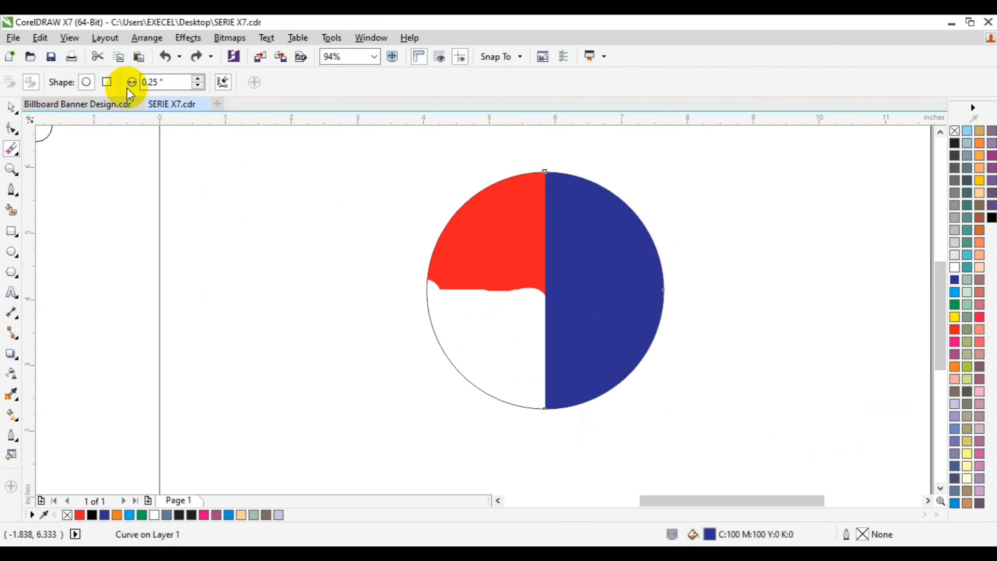
click(107, 82)
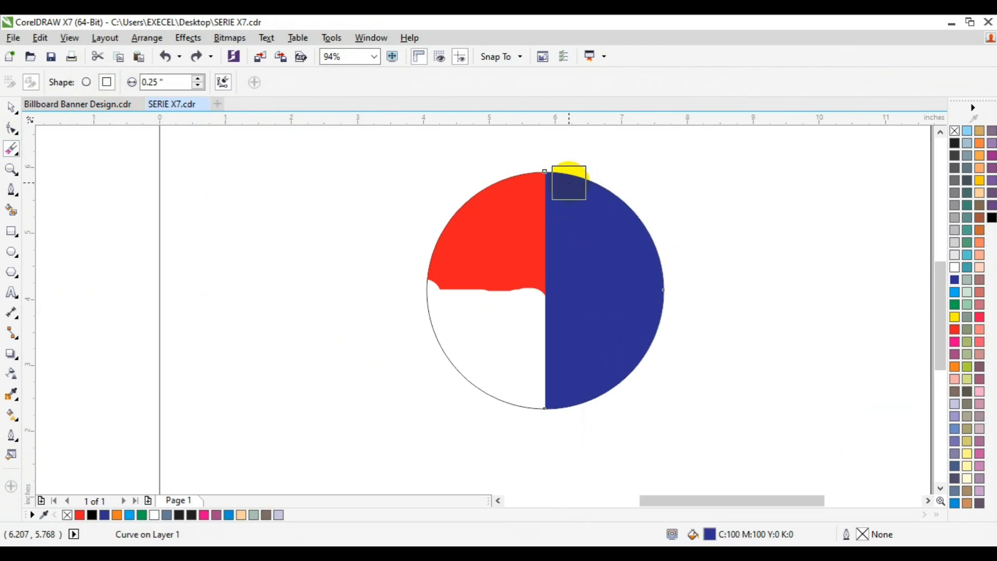
mouse_move(563, 176)
mouse_down()
mouse_move(644, 210)
mouse_move(655, 224)
mouse_move(563, 214)
mouse_up()
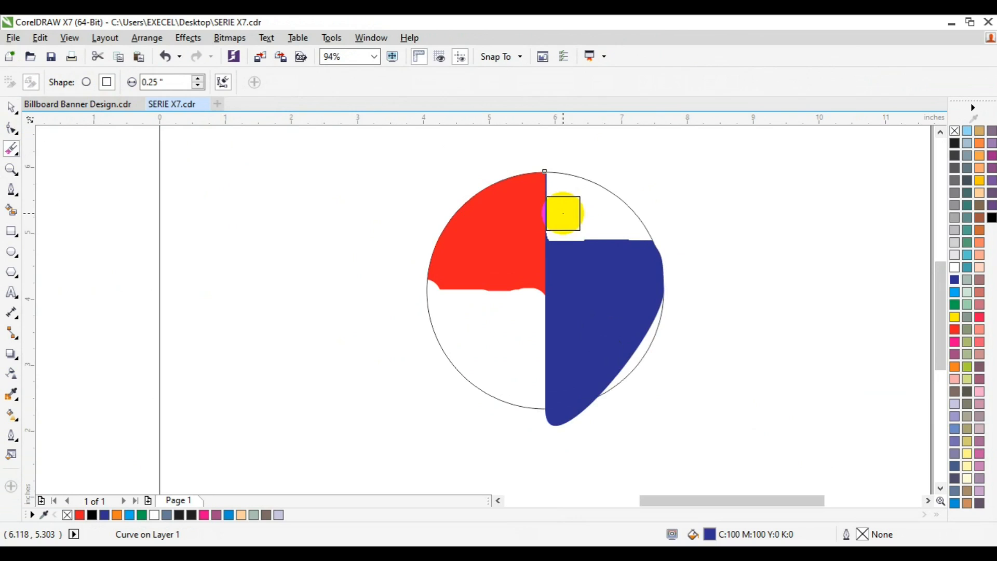
key(ctrl+z)
- Try a short Eraser stroke with a round nib on the upper edge of the dark blue half, and deselect it
click(108, 82)
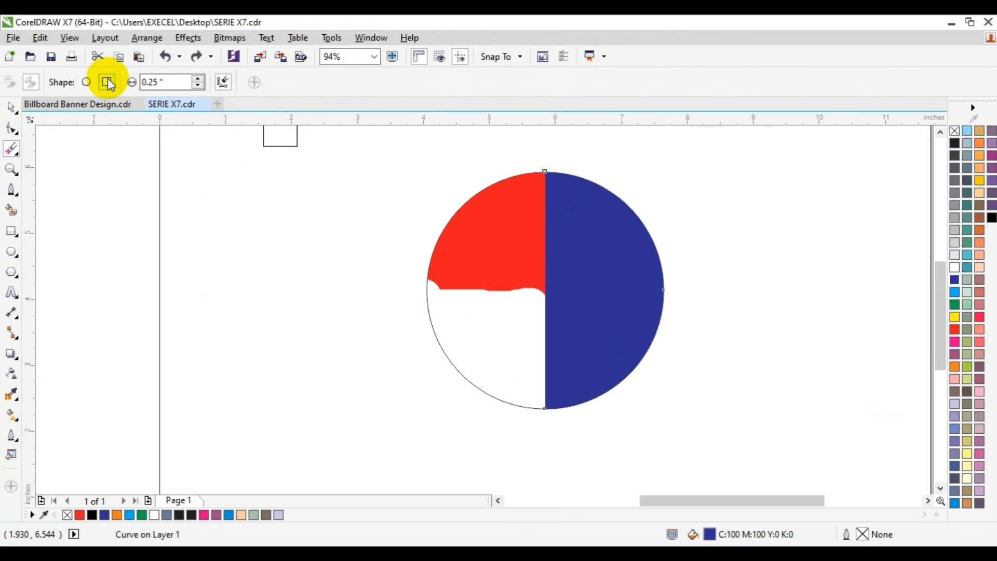
click(86, 82)
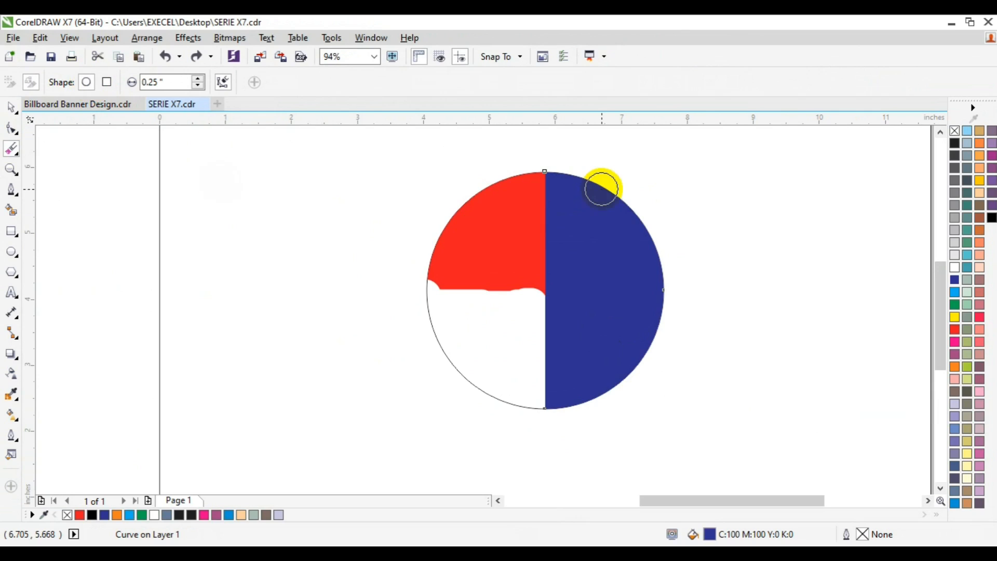
drag(602, 188, 592, 211)
key(ctrl+z)
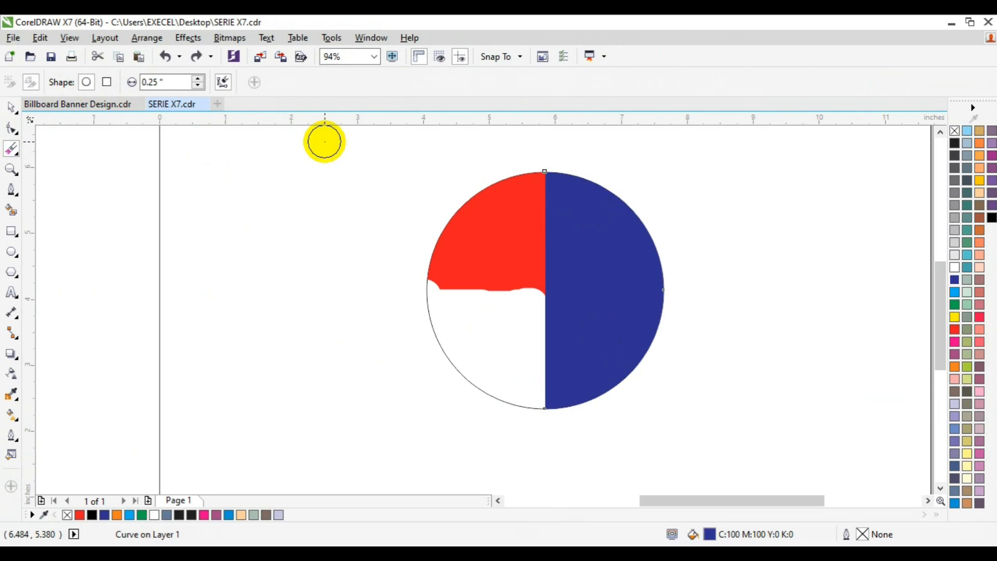
click(11, 105)
click(245, 257)
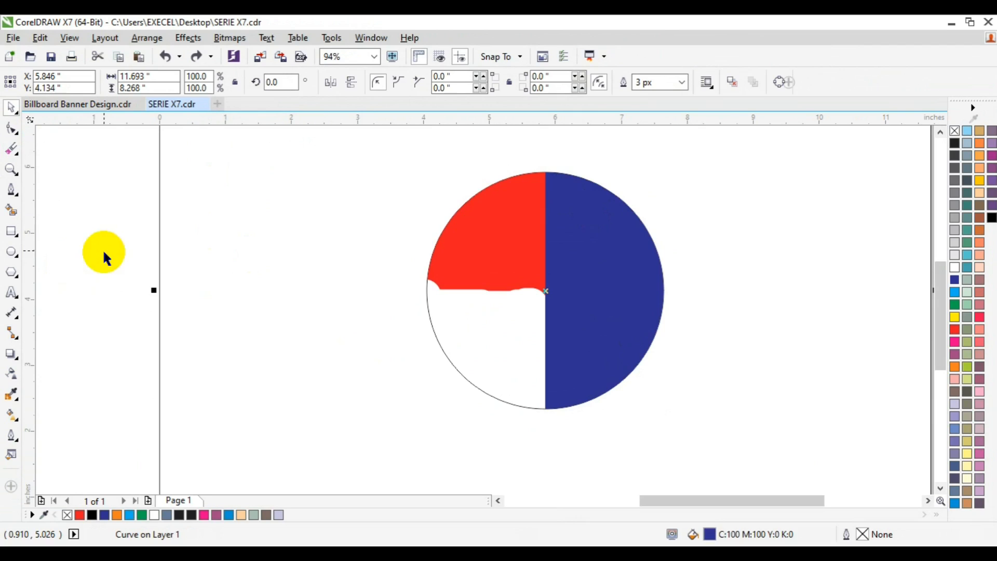
- Add the artistic text "EXCEL GRAPHICS" on the page, below and to the left of the circle
click(11, 292)
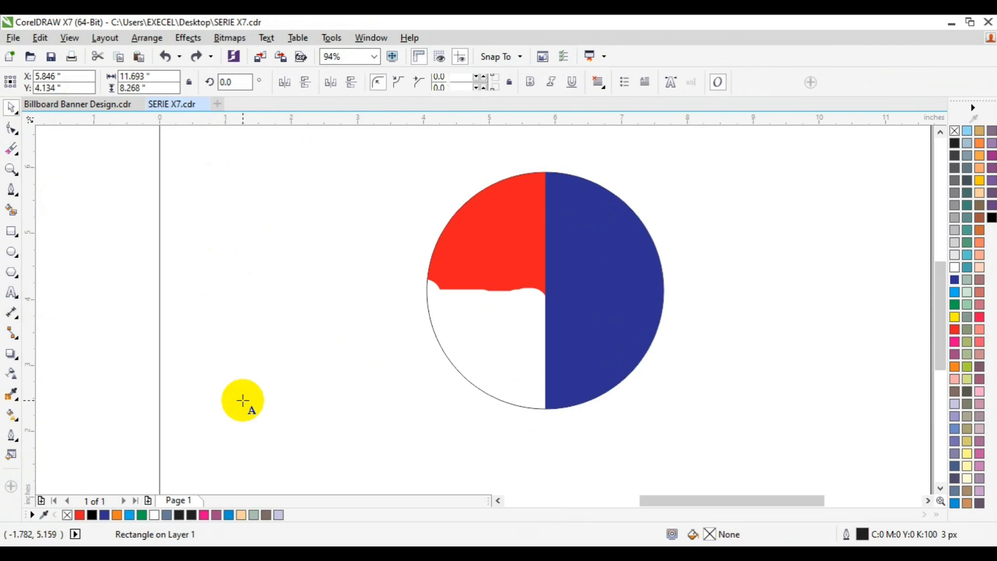
click(243, 400)
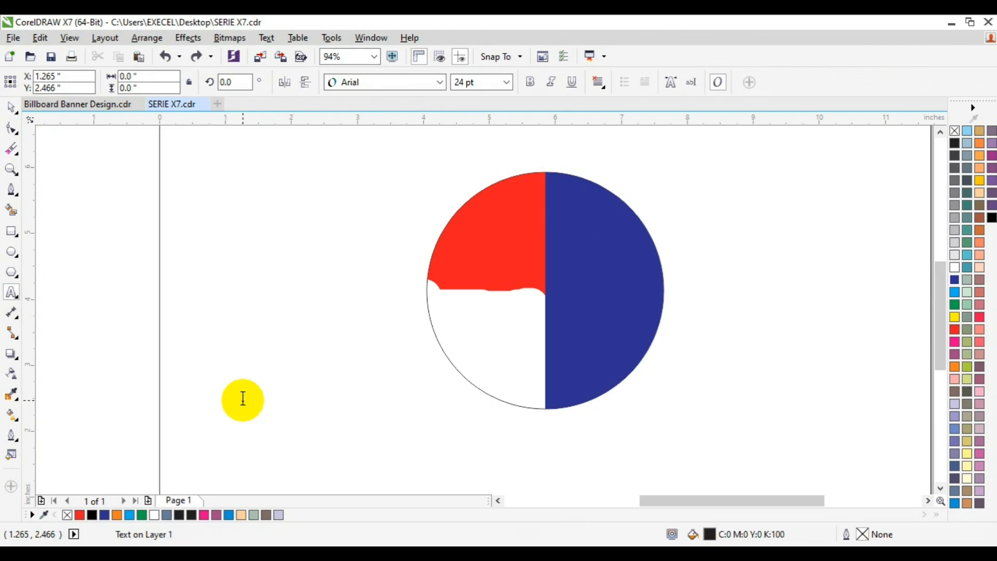
text(EXCEL)
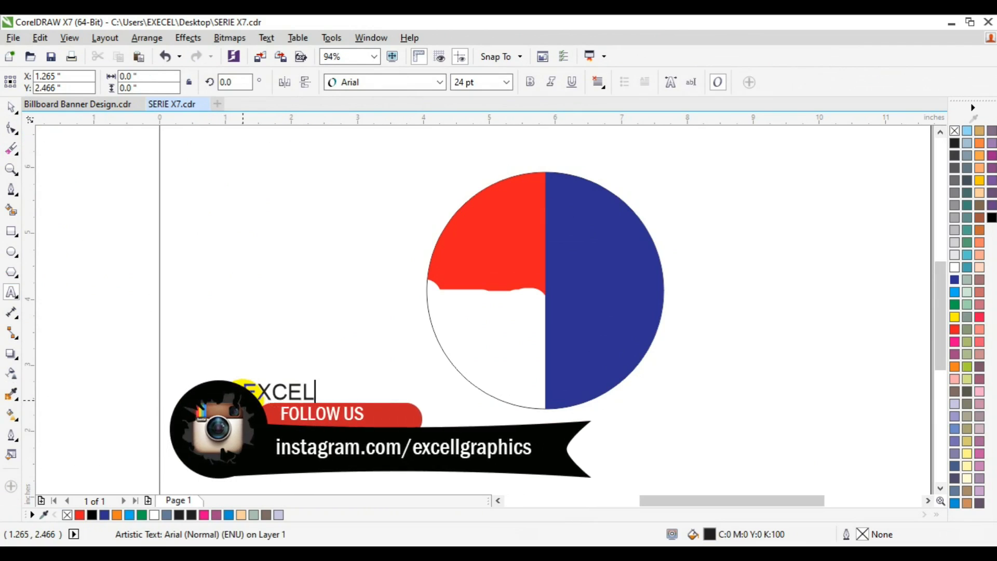
text( GRAP)
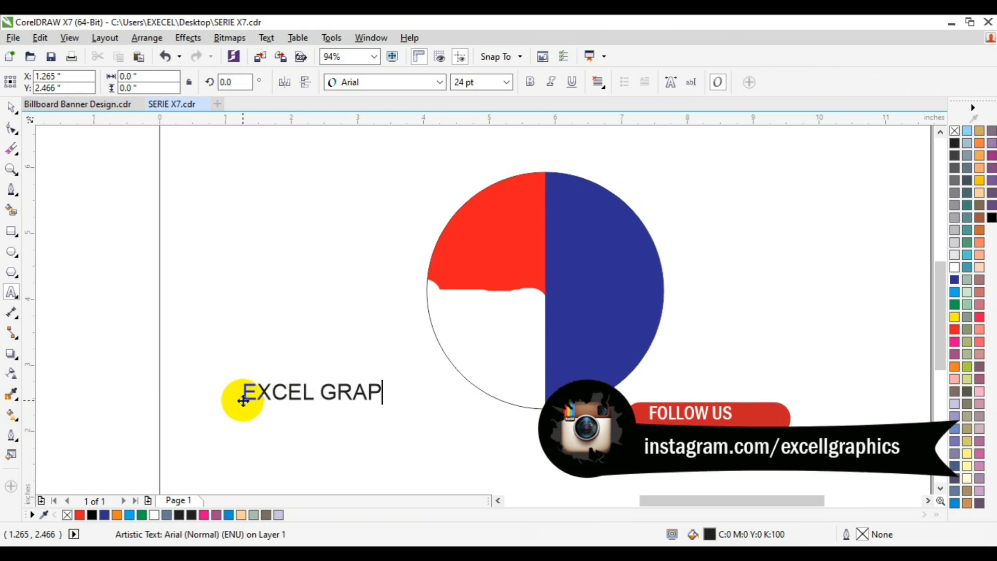
text(HICS)
key(Escape)
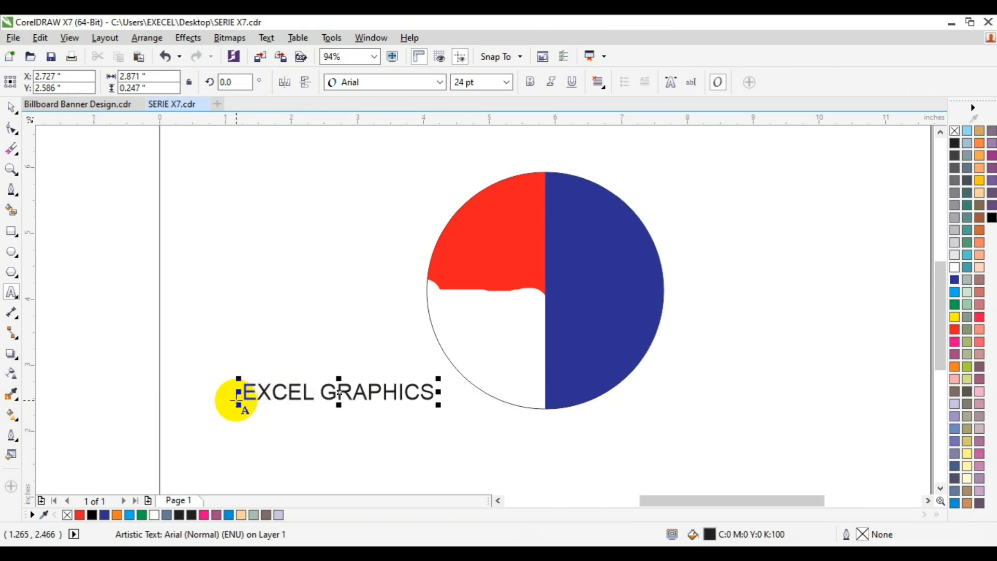
click(12, 107)
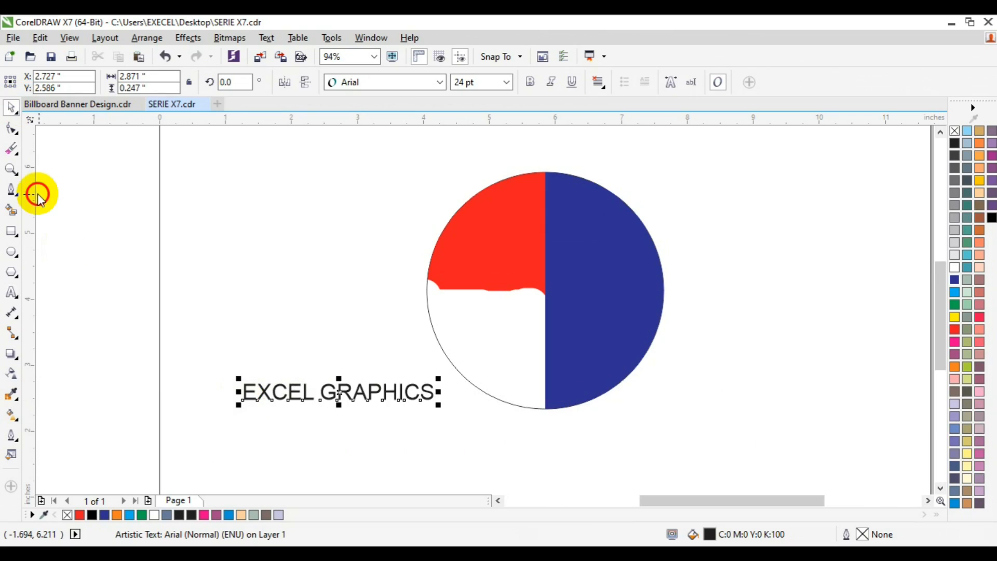
- Erase the lower part of the final S in "EXCEL GRAPHICS" with the round Eraser nib, and undo the extra stroke over the first E
click(11, 150)
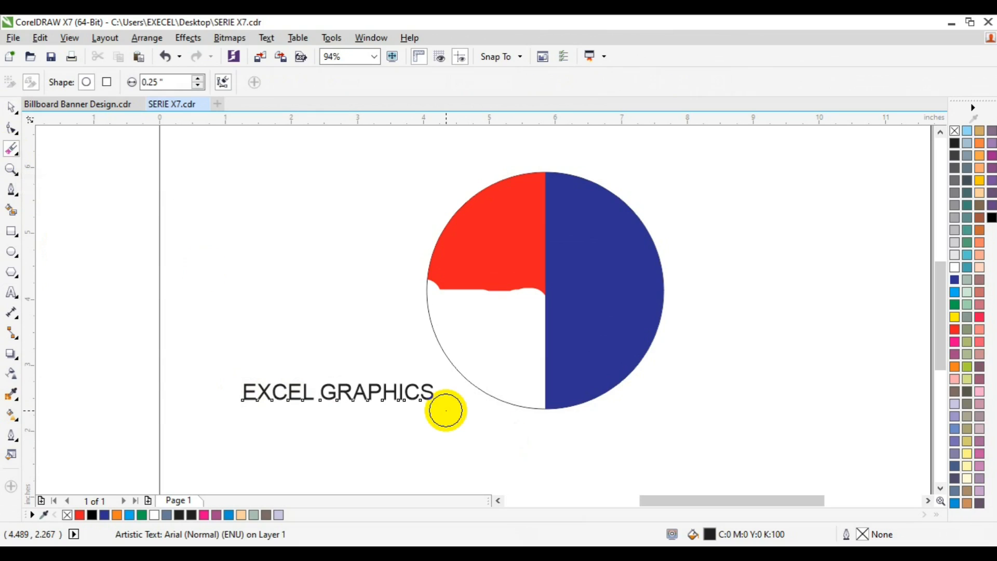
drag(442, 408, 448, 419)
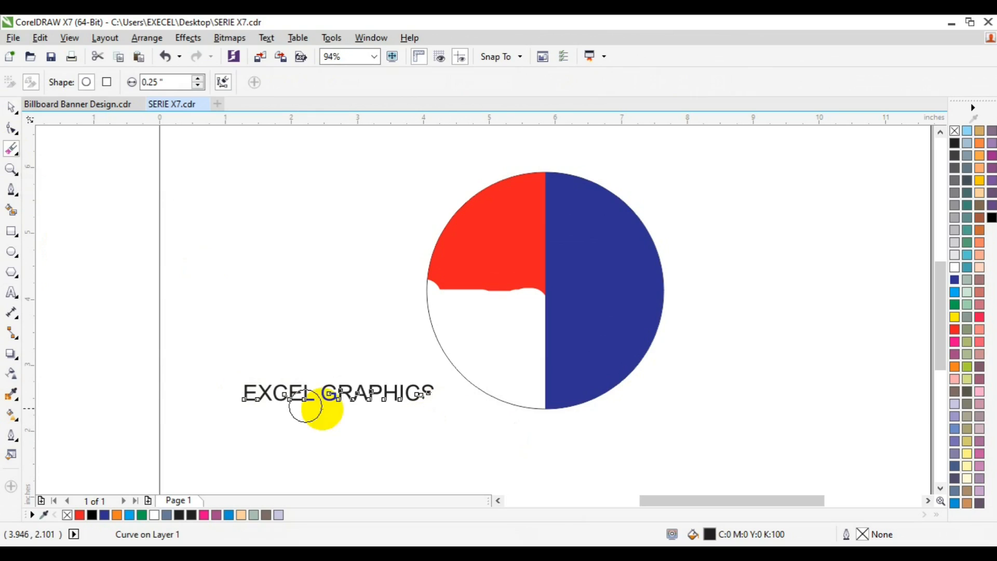
drag(238, 381, 241, 379)
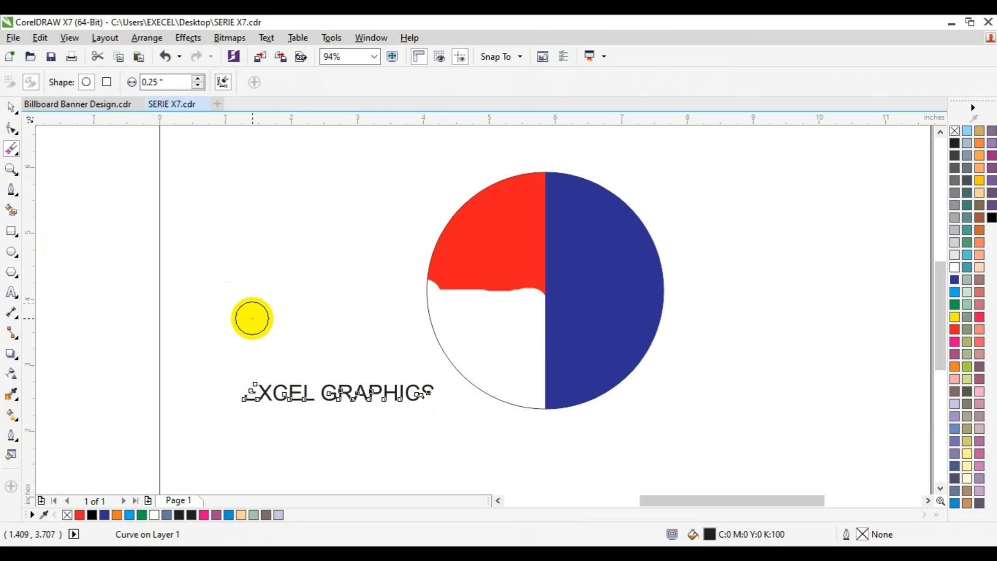
key(ctrl+z)
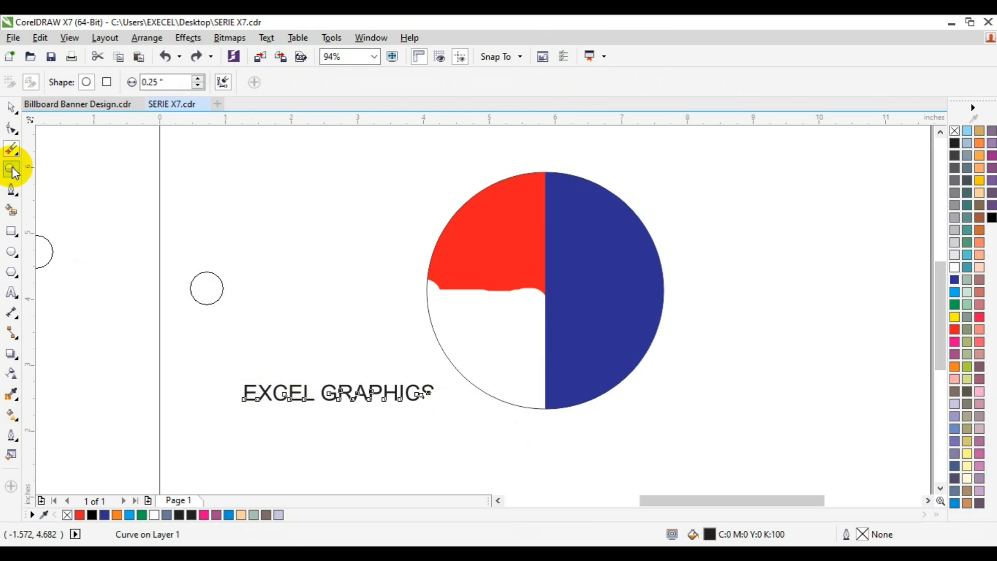
- Zoom in on the "EXCEL GRAPHICS" text to examine the partly erased letters
click(230, 341)
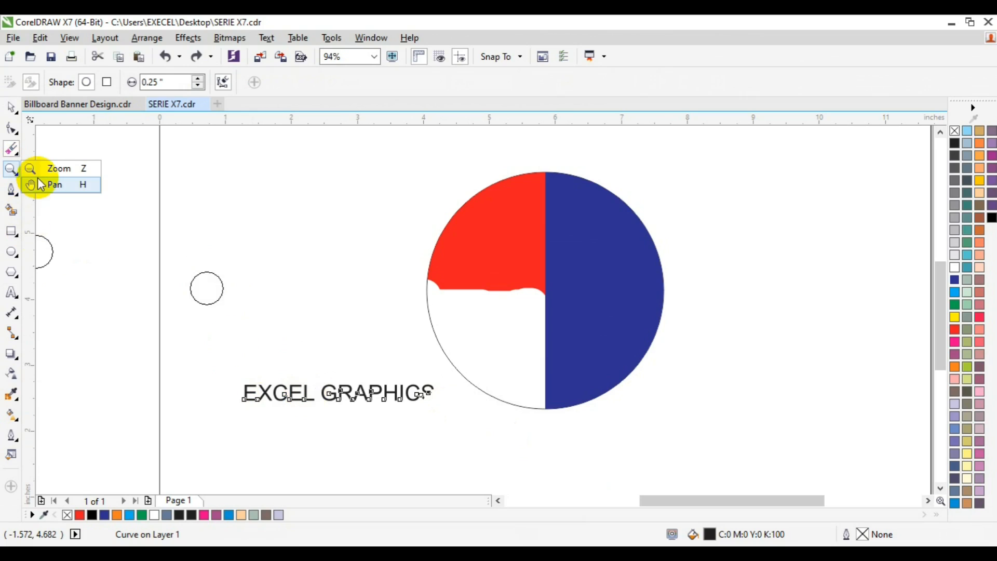
click(39, 174)
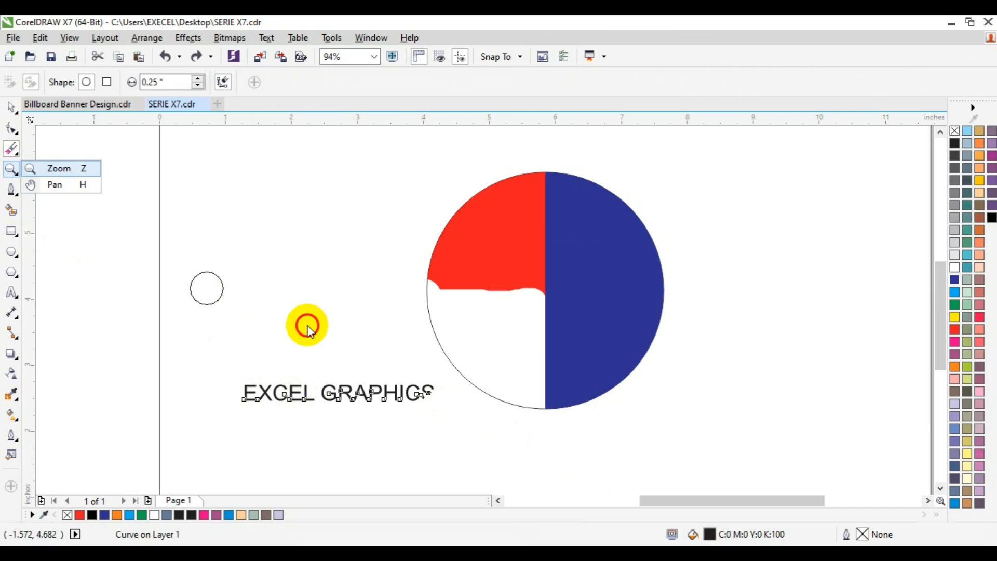
click(322, 395)
key(space)
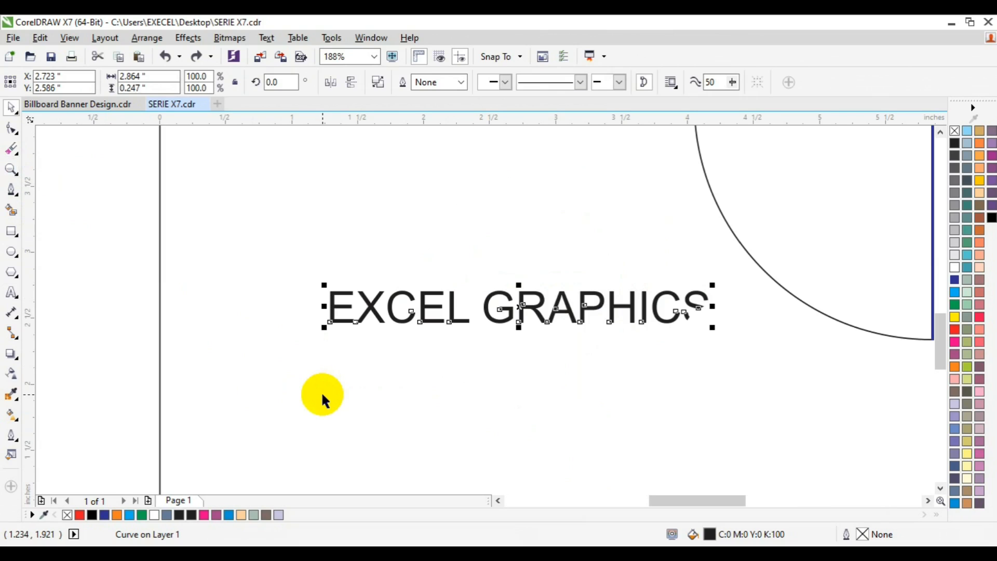
- Erase the top corner of the first E, the tops of G and R, and the lower parts of A and P in "EXCEL GRAPHICS" with the round Eraser nib
click(12, 150)
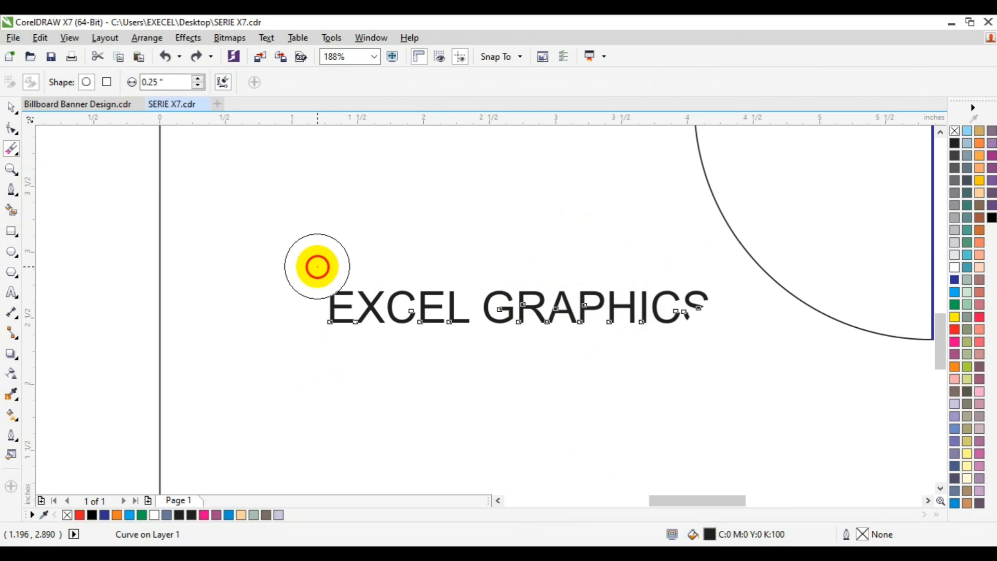
click(318, 267)
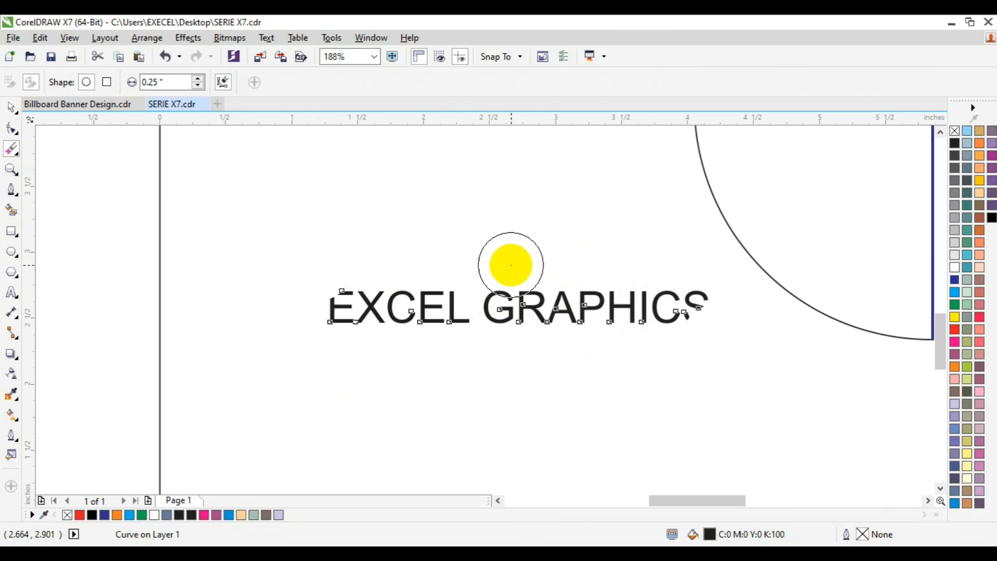
click(512, 265)
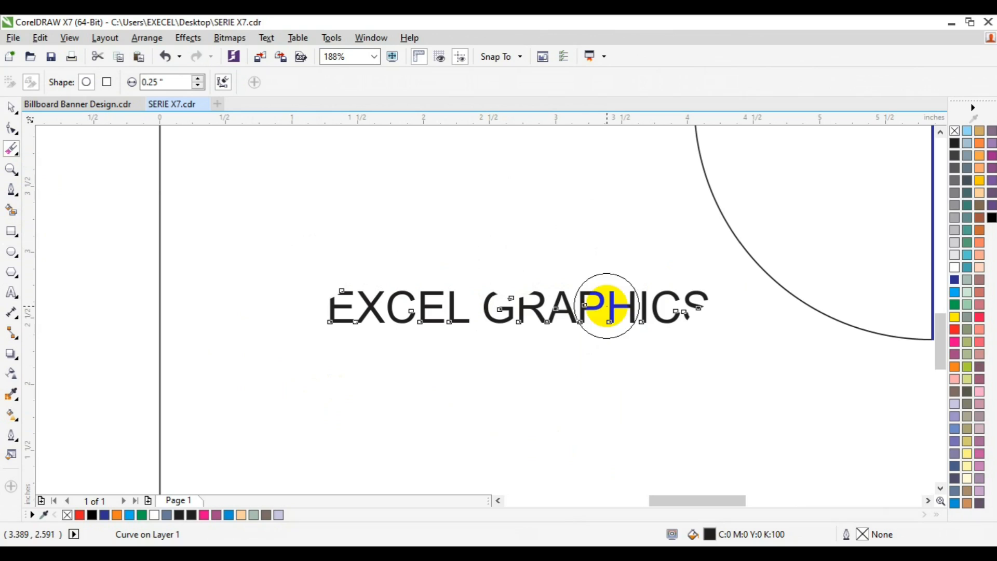
click(584, 343)
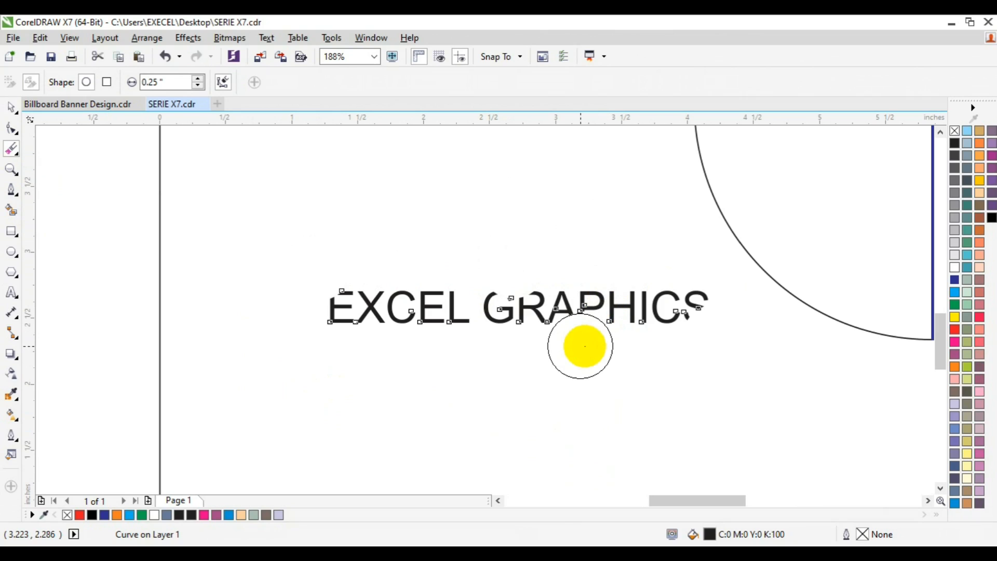
- Fill the partly erased "EXCEL GRAPHICS" text with dark blue and deselect it
click(11, 107)
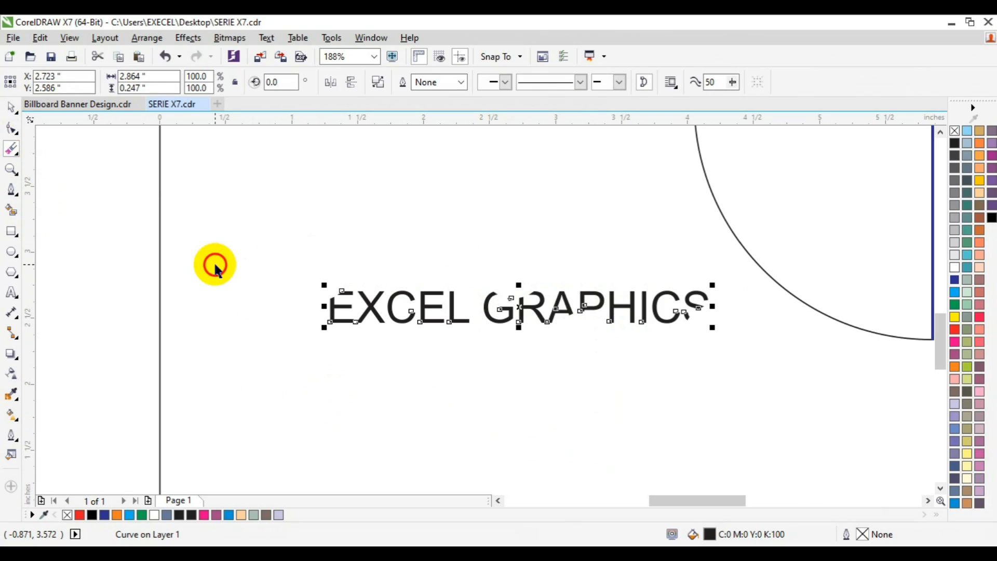
click(955, 281)
click(650, 427)
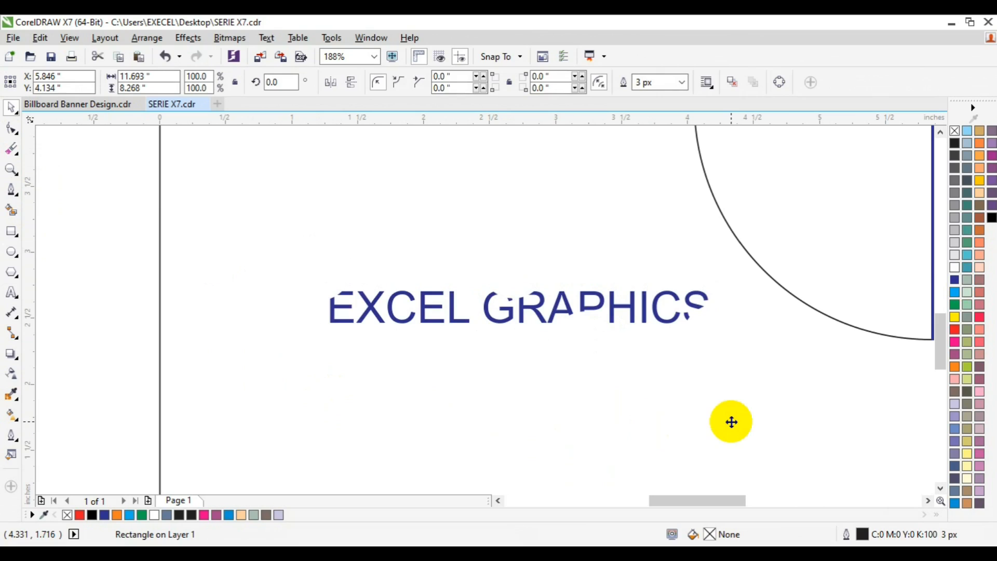
- Zoom out to 47% to examine the erased text and the circle together on the page
click(11, 169)
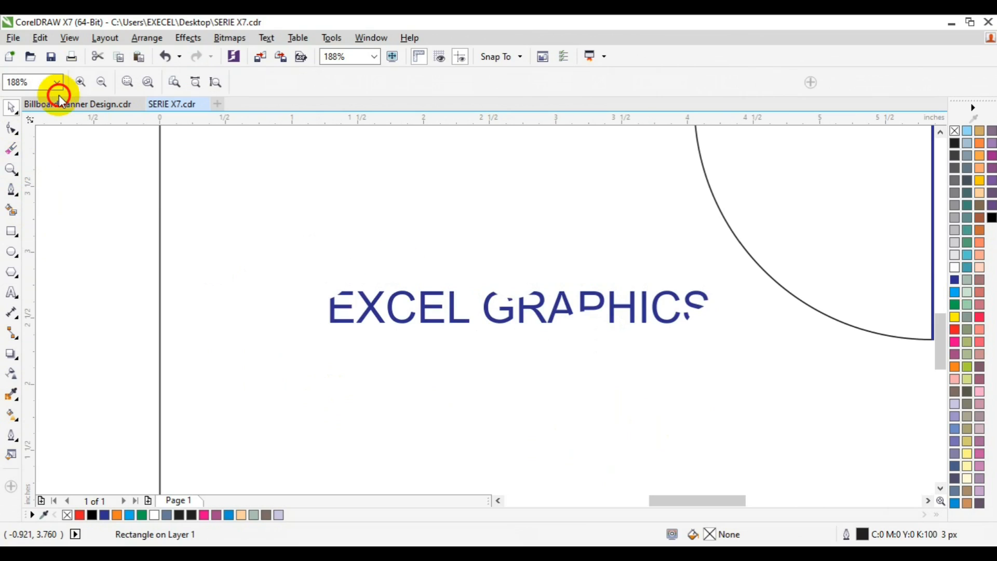
click(99, 86)
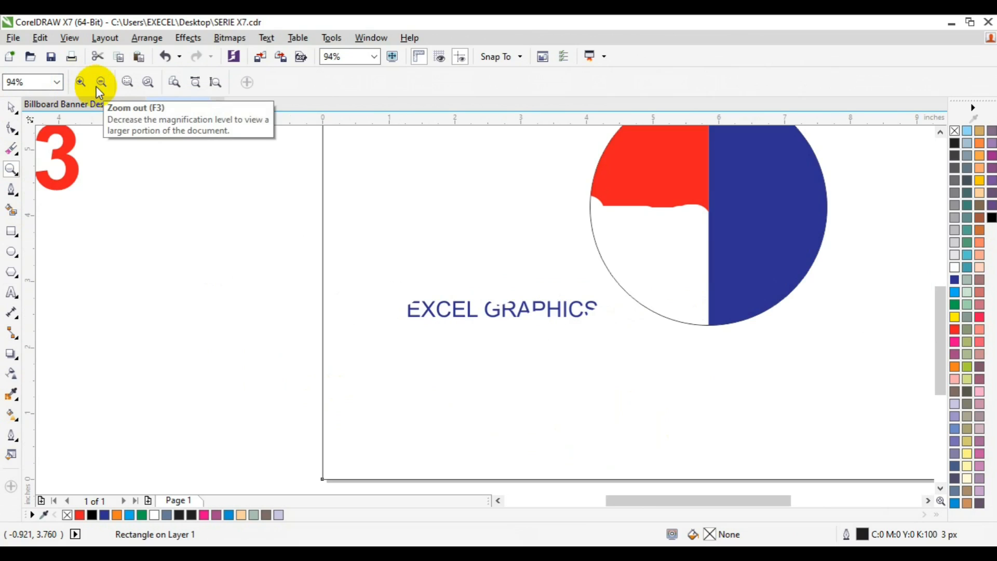
click(87, 165)
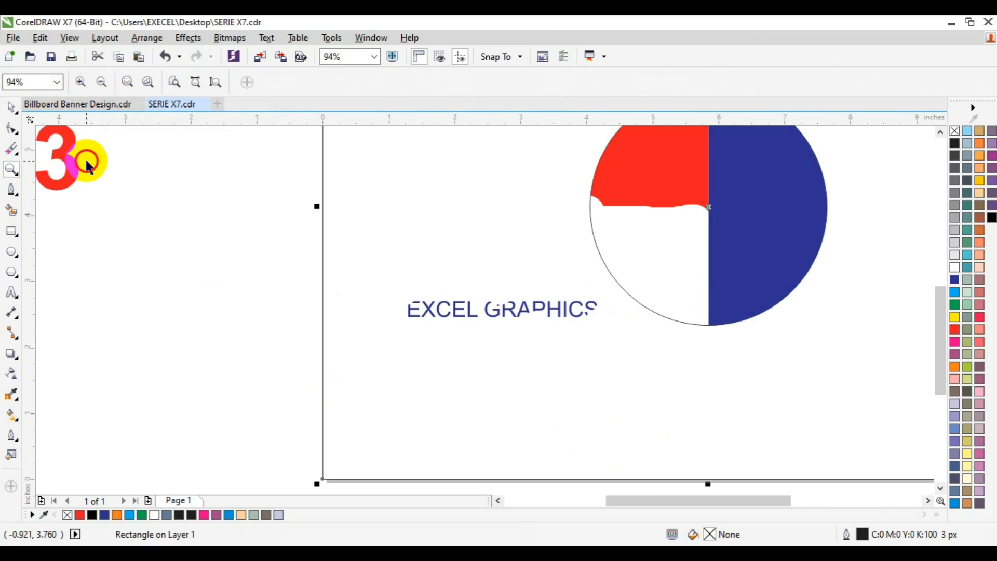
key(space)
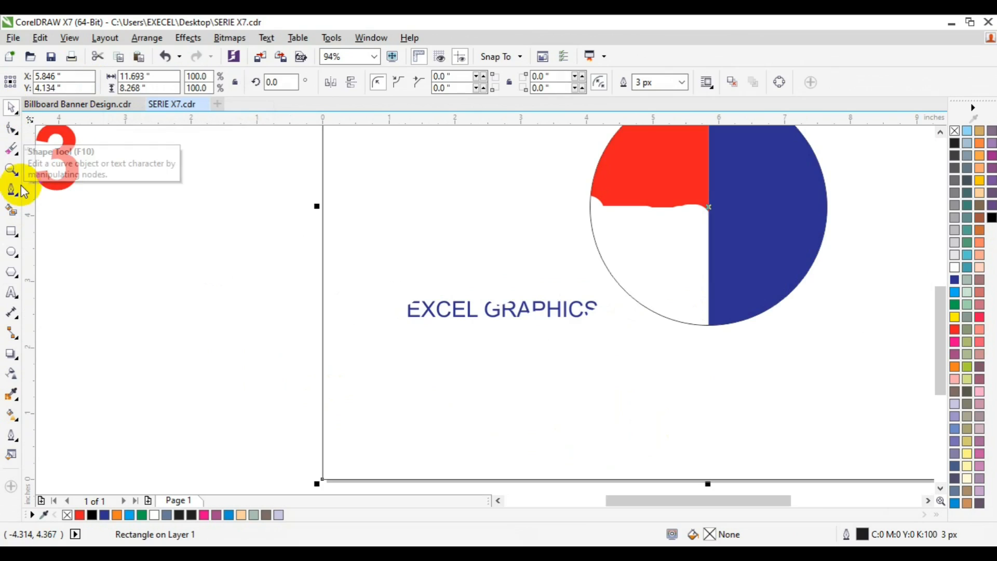
click(10, 170)
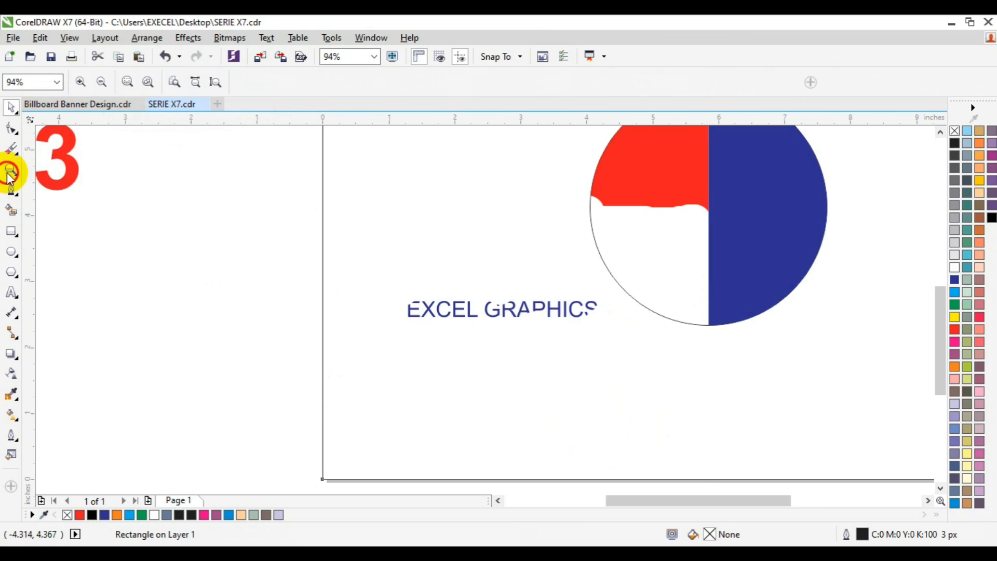
click(101, 83)
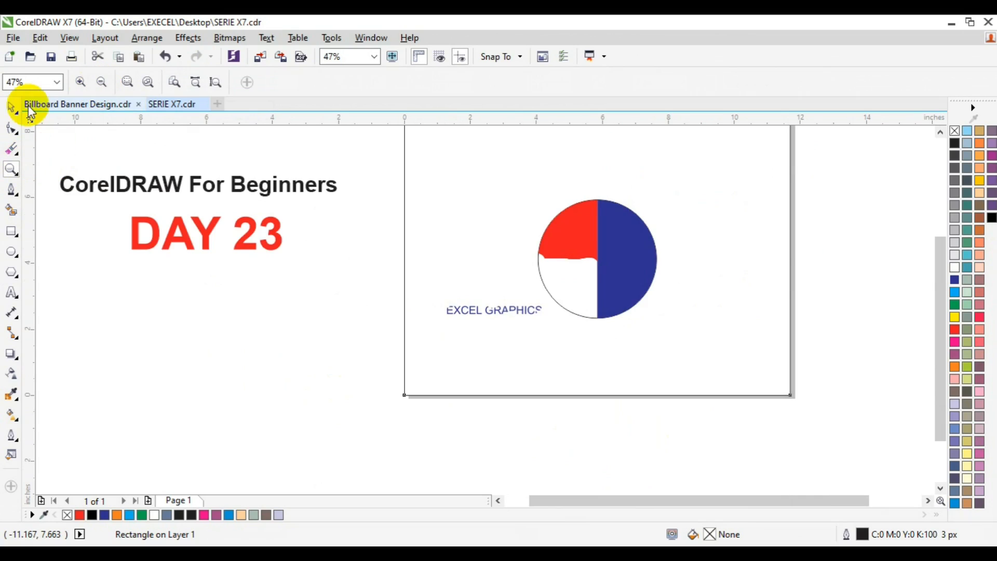
click(12, 109)
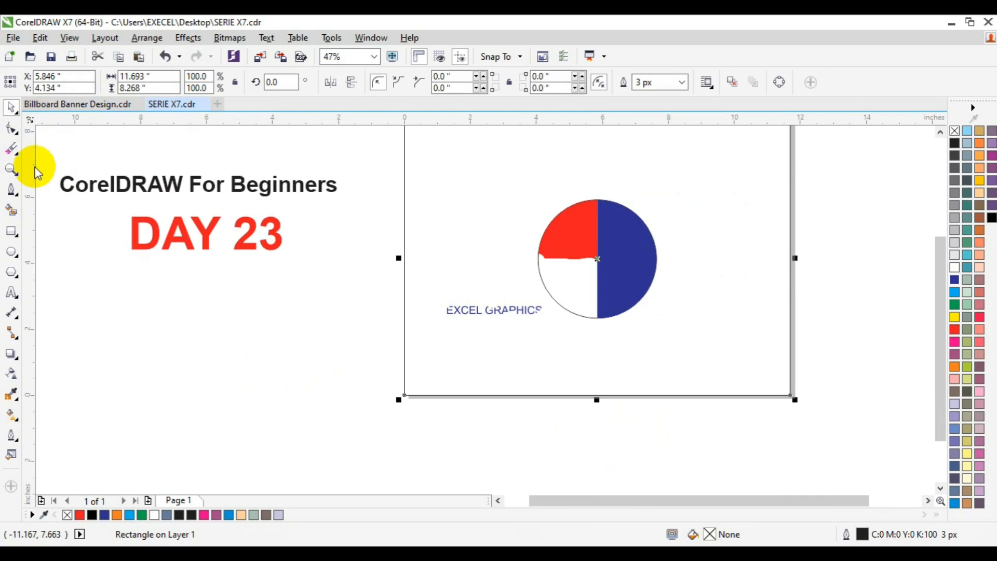
click(17, 155)
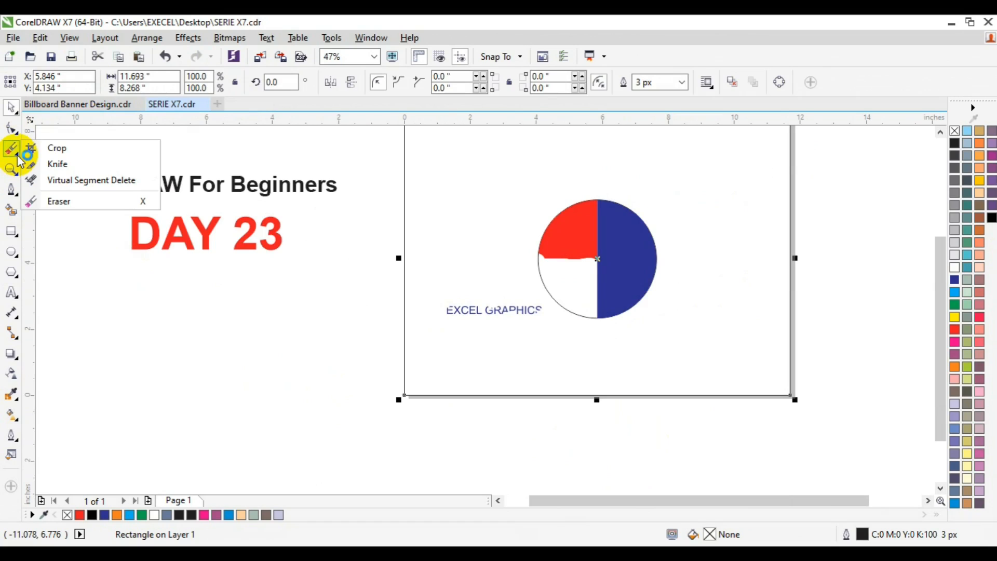
click(15, 112)
click(11, 112)
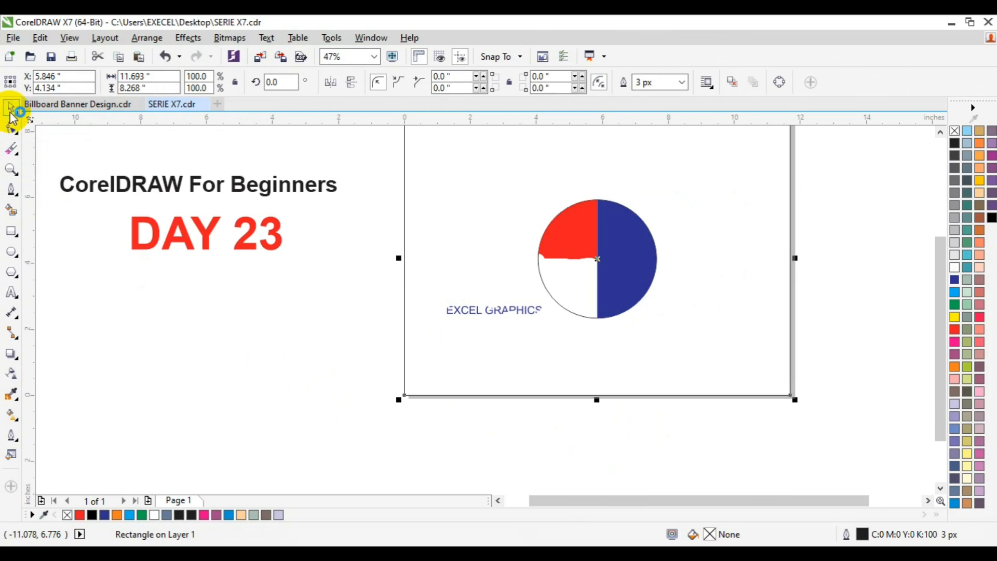